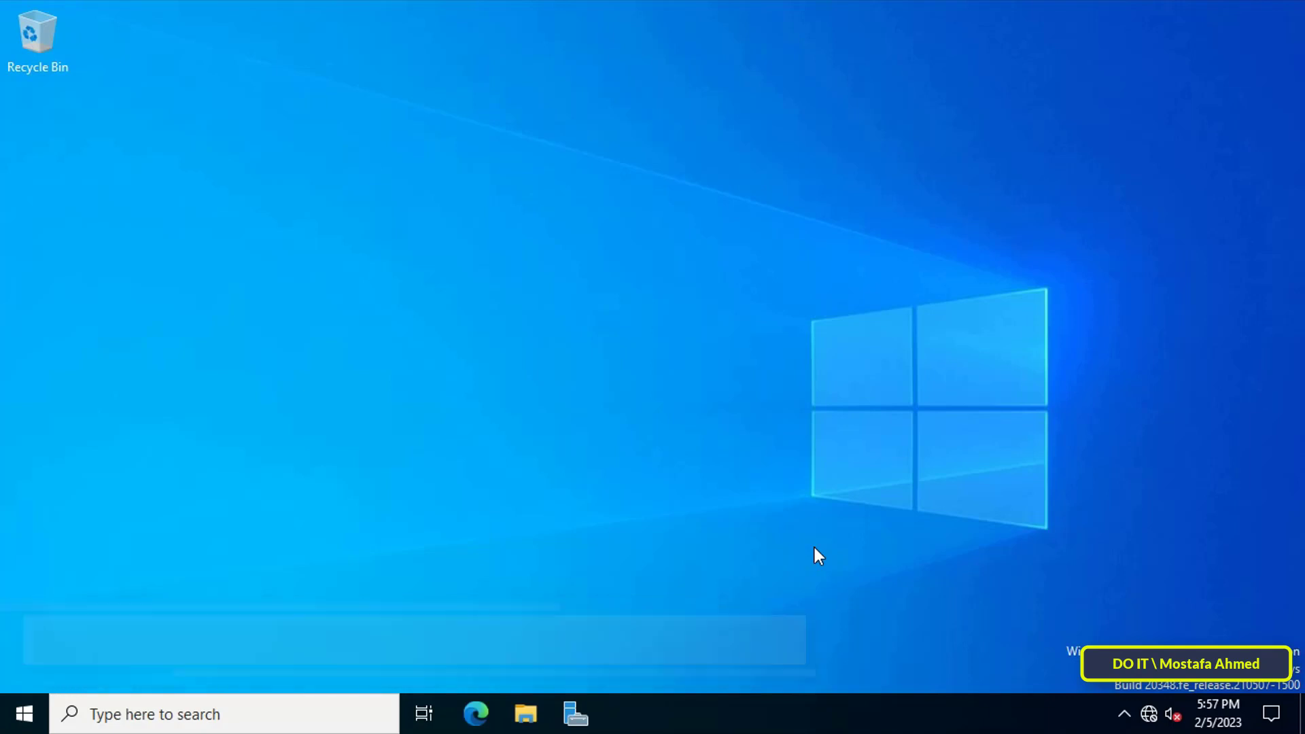
Step: Launch Server Manager from the Start menu and open its Tools menu
click(24, 713)
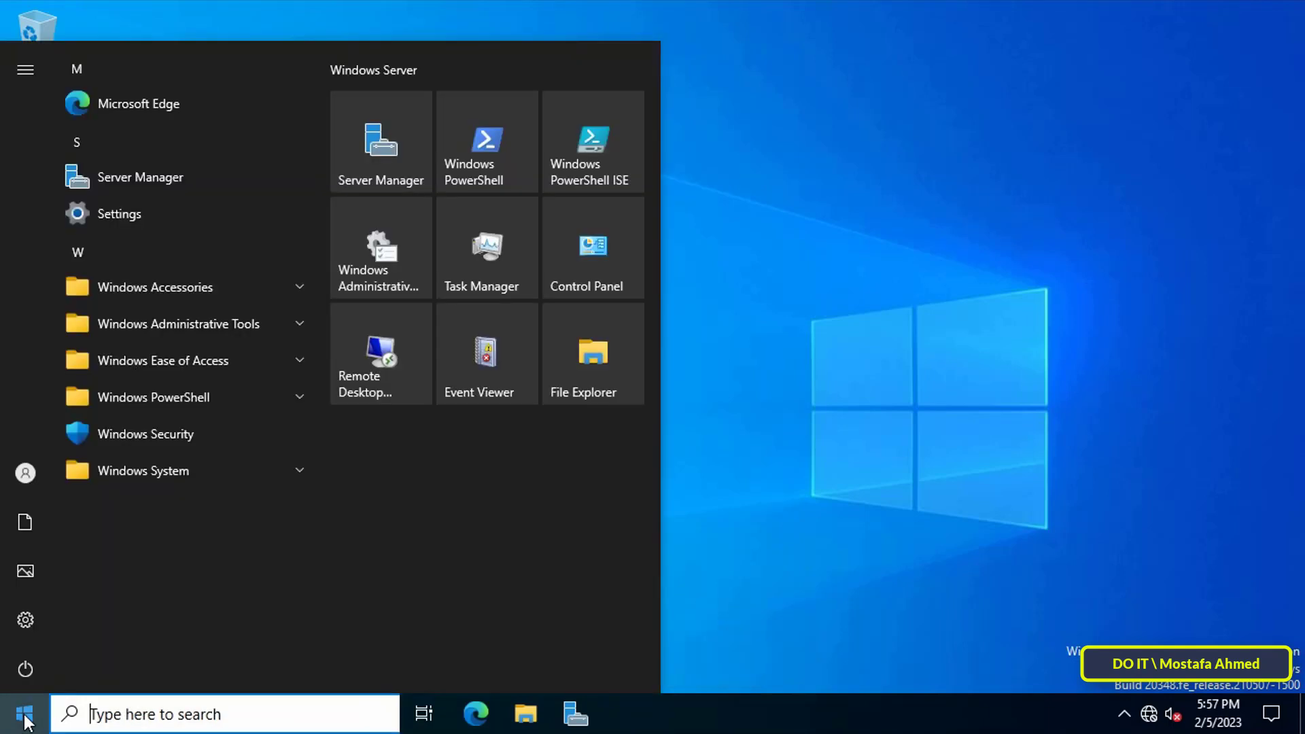
click(361, 158)
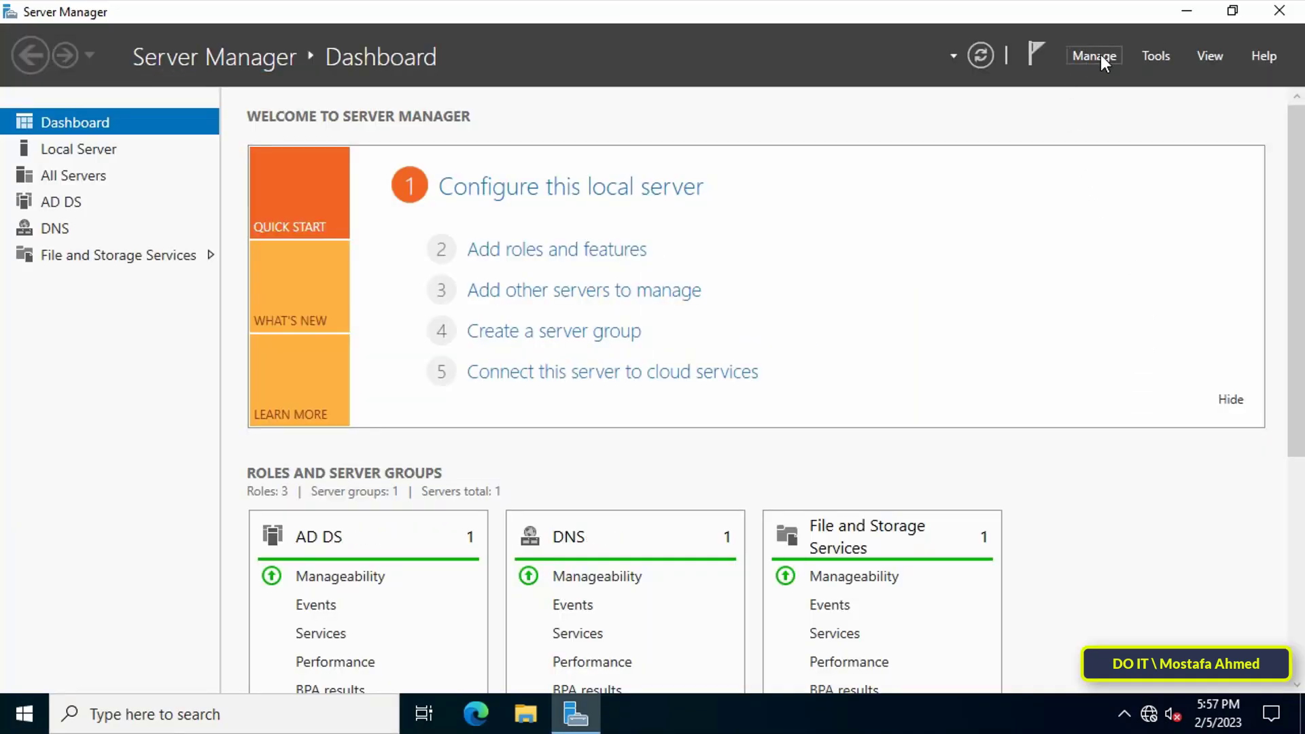
click(1158, 56)
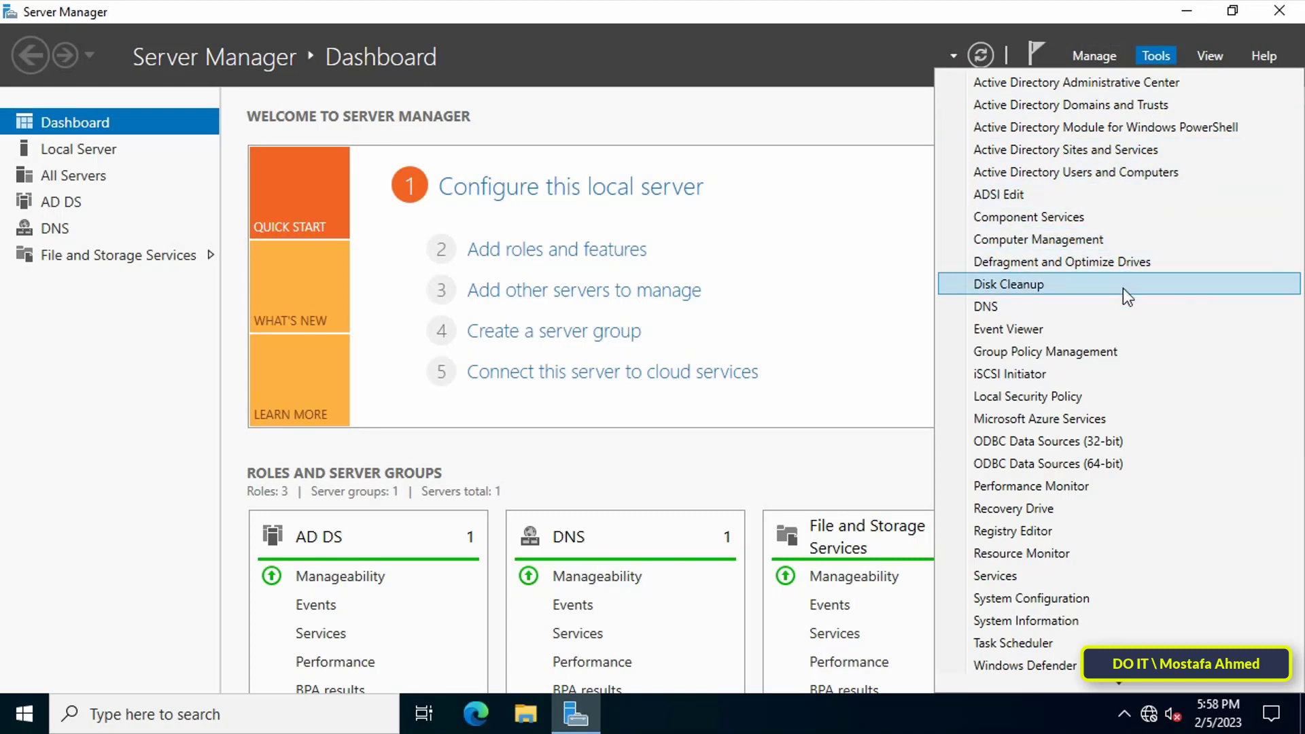
Step: In Group Policy Management, expand Domains > DOIT.COM and open the Default Domain Policy context menu
click(1157, 354)
click(13, 106)
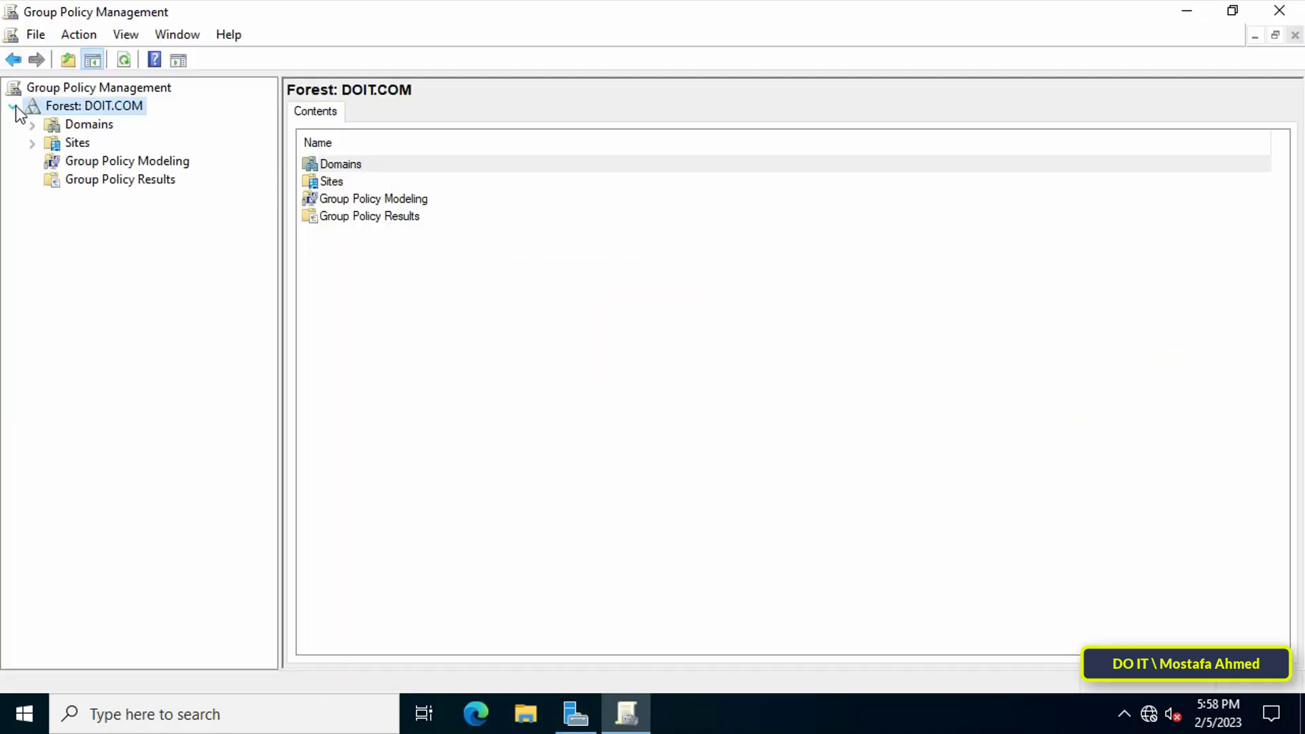
click(63, 125)
click(32, 127)
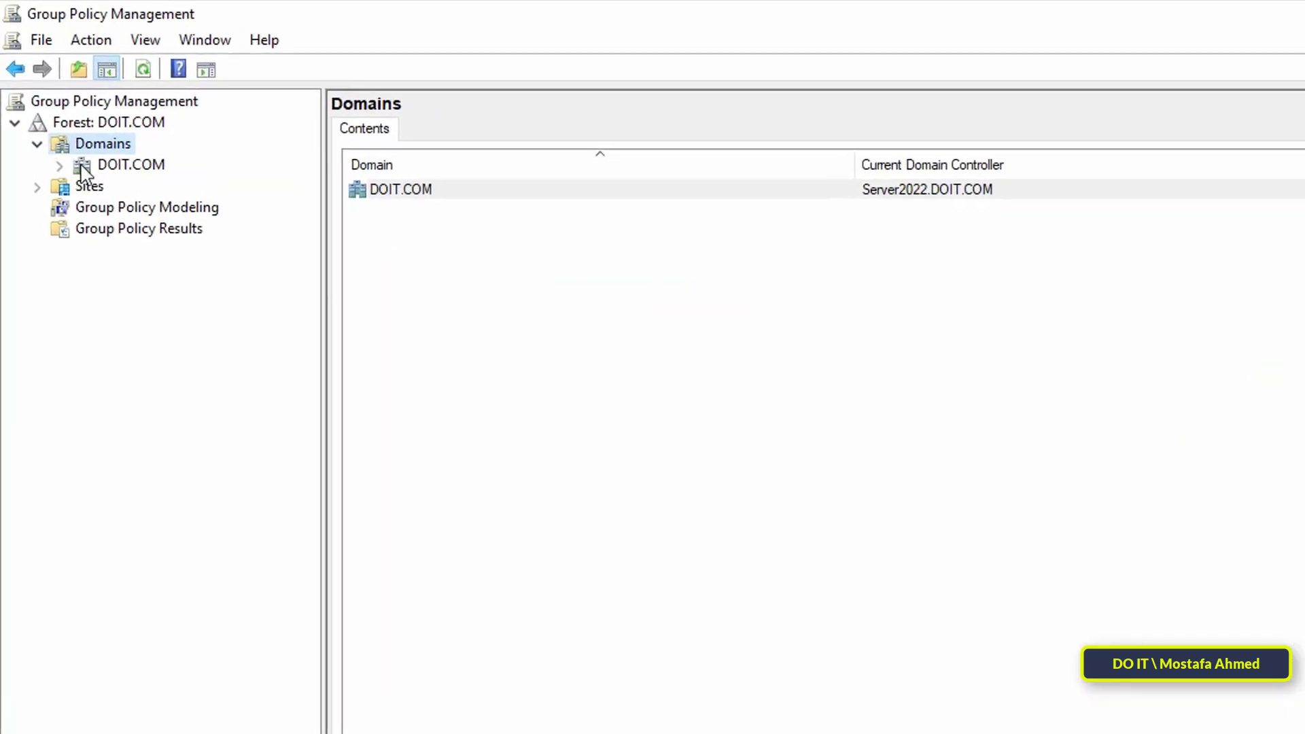
click(61, 146)
click(62, 175)
click(197, 195)
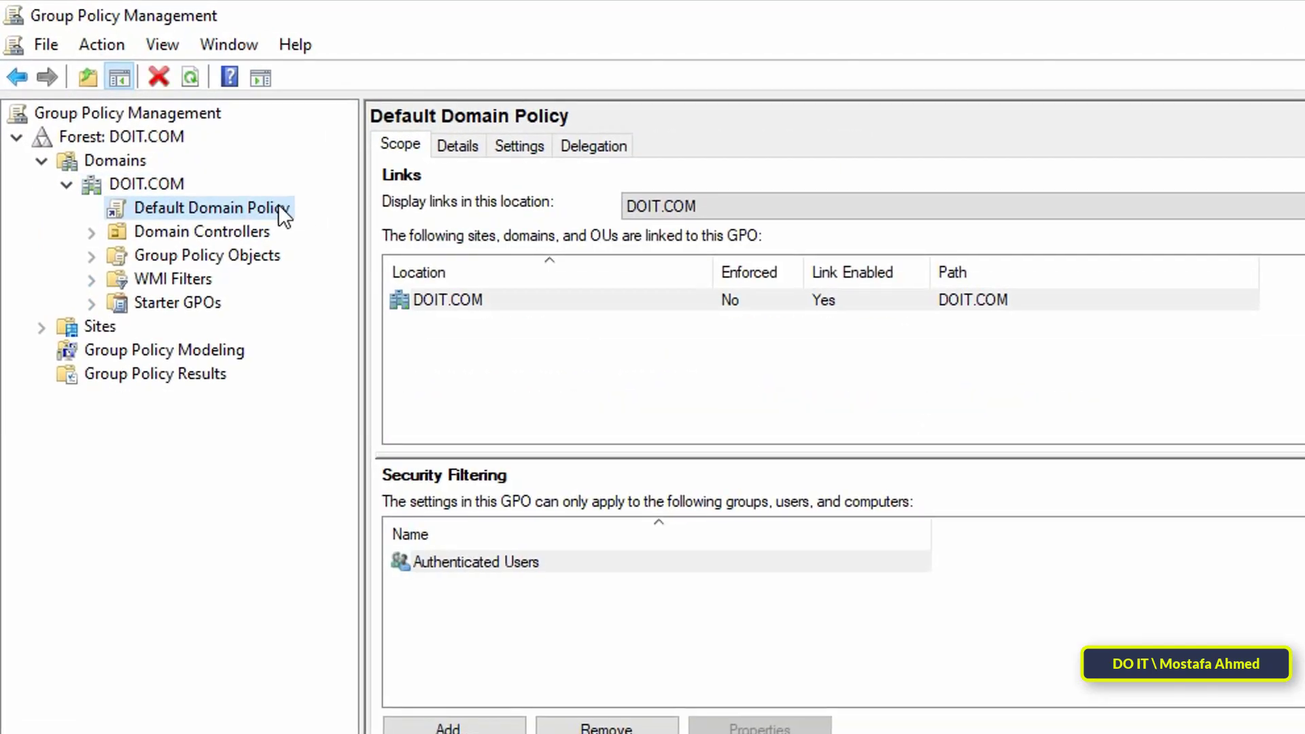
right_click(260, 193)
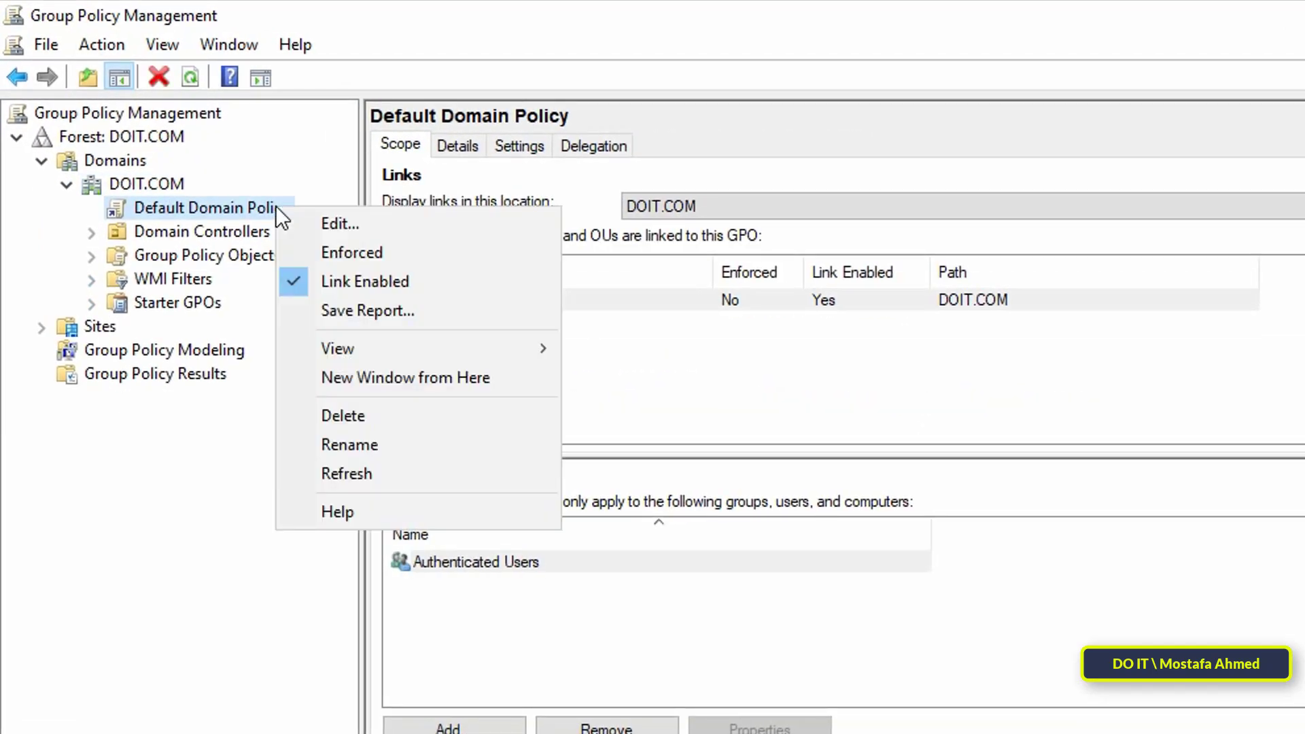
Step: Open Default Domain Policy in a maximized editor and expand Computer Configuration > Policies
click(343, 223)
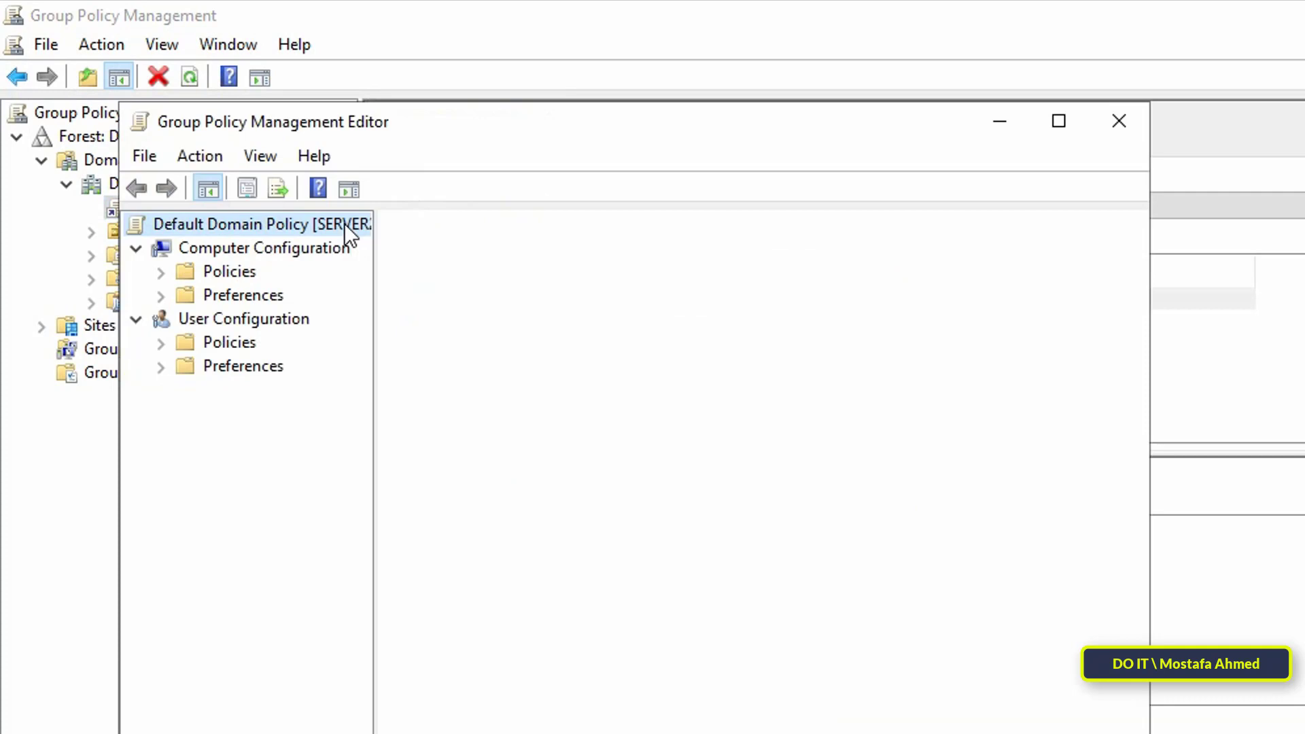
click(983, 112)
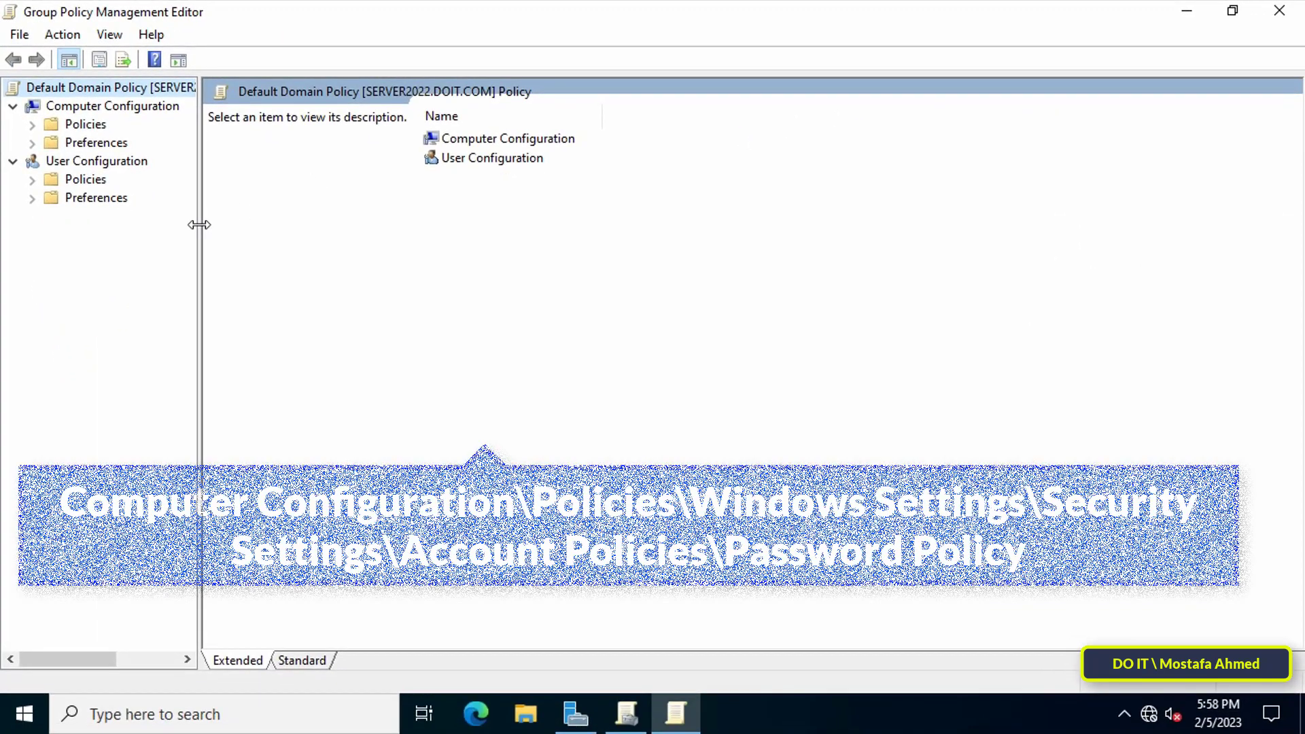
drag(199, 224, 259, 233)
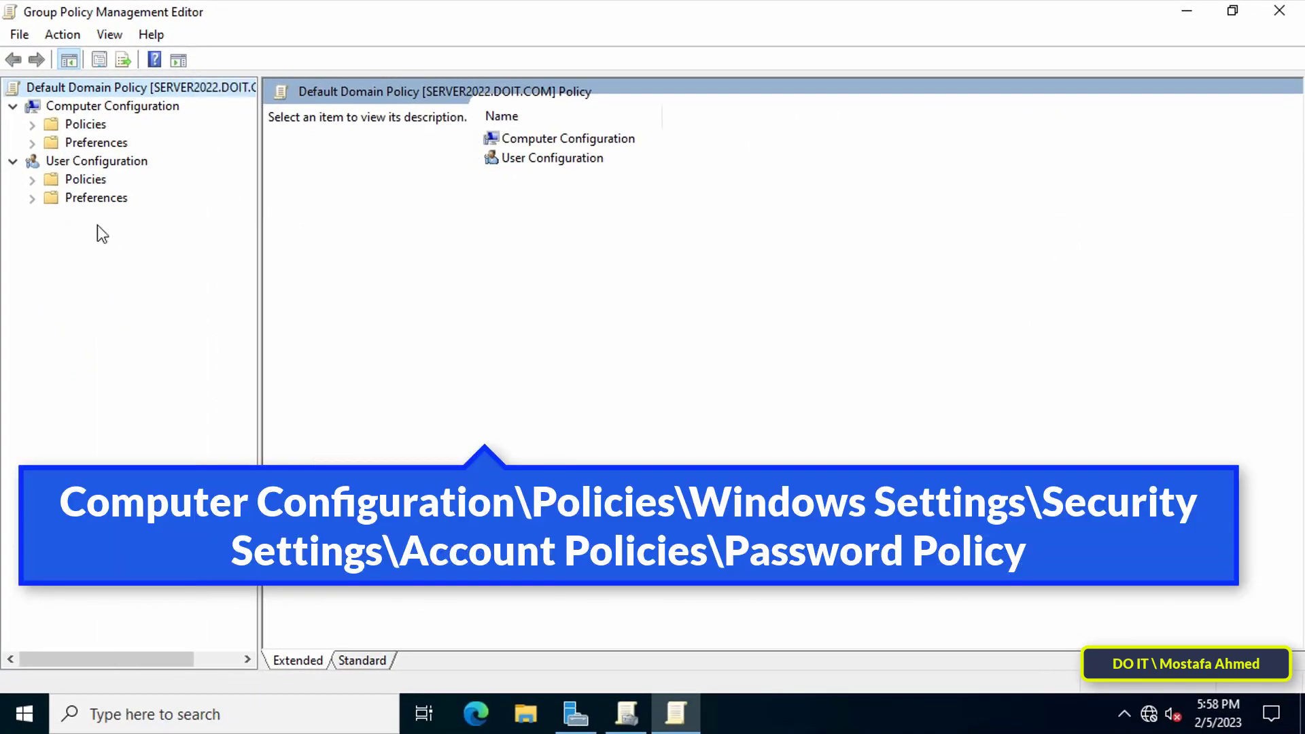
click(81, 107)
click(32, 126)
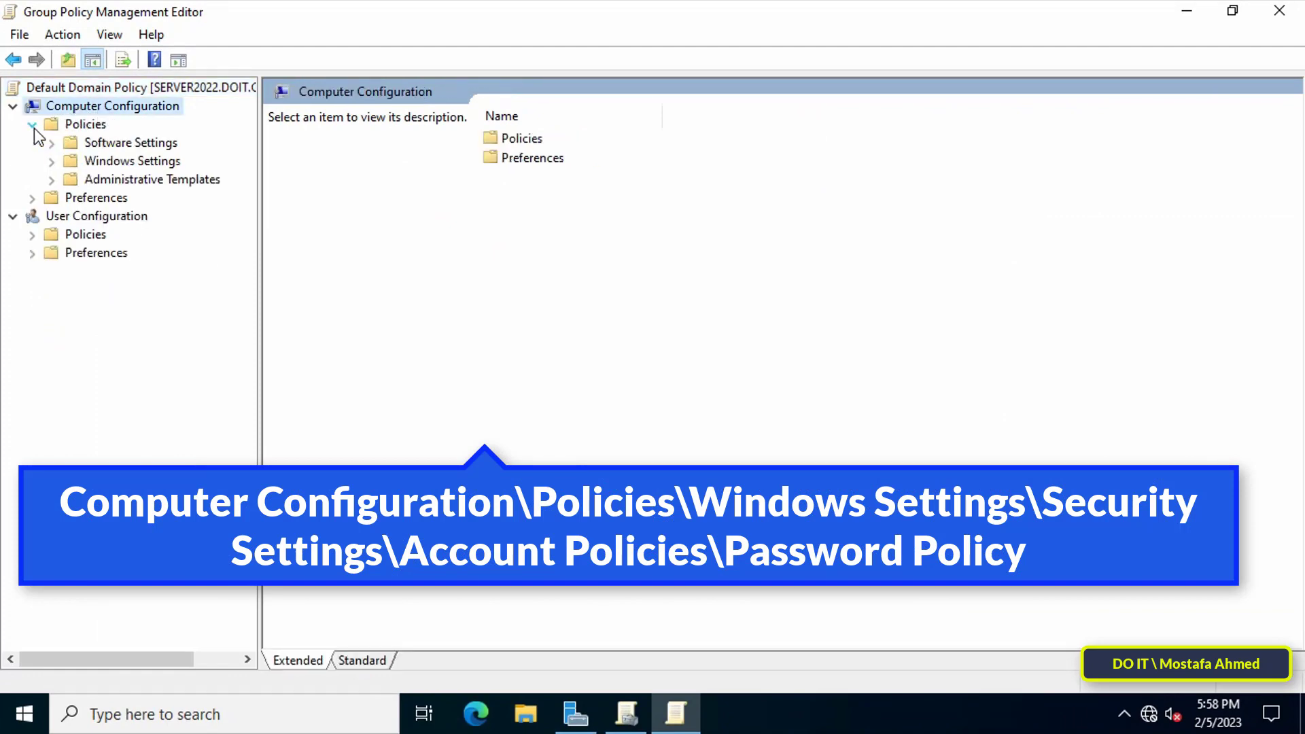
Step: Expand Windows Settings > Security Settings > Account Policies to list Password Policy settings
click(52, 163)
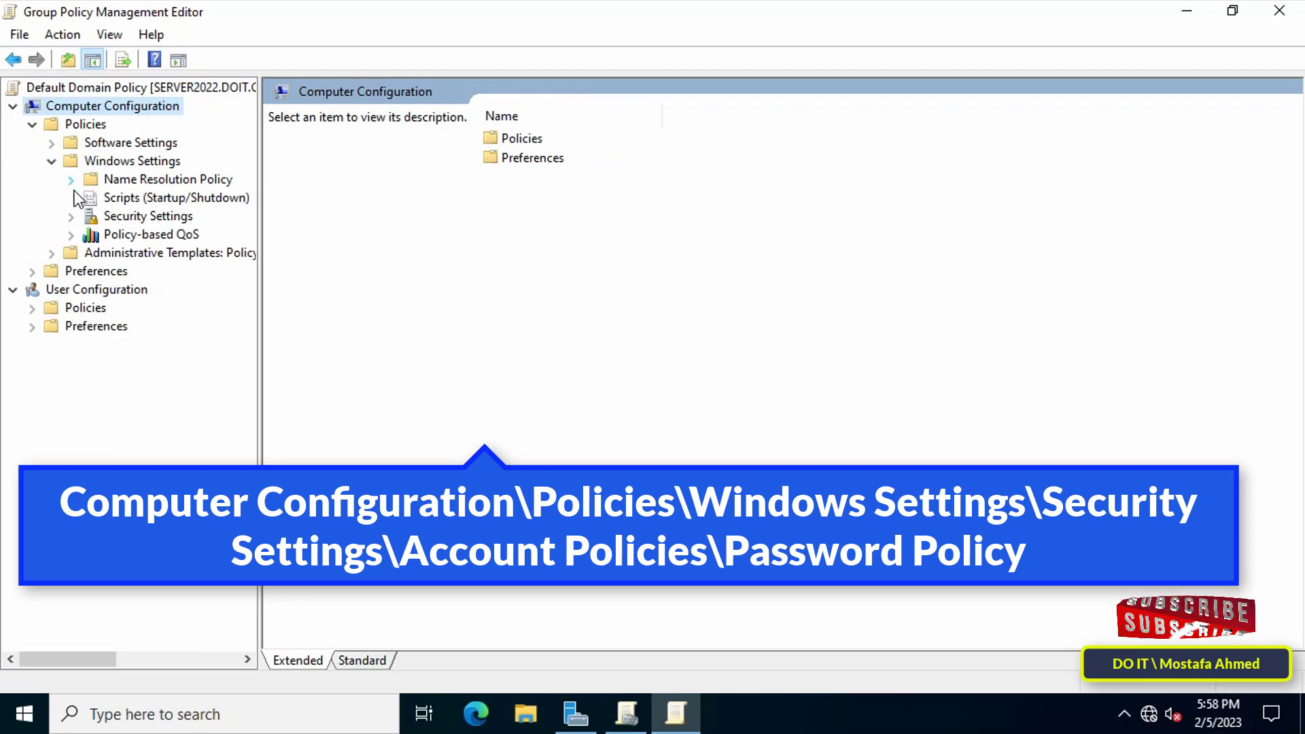
click(92, 219)
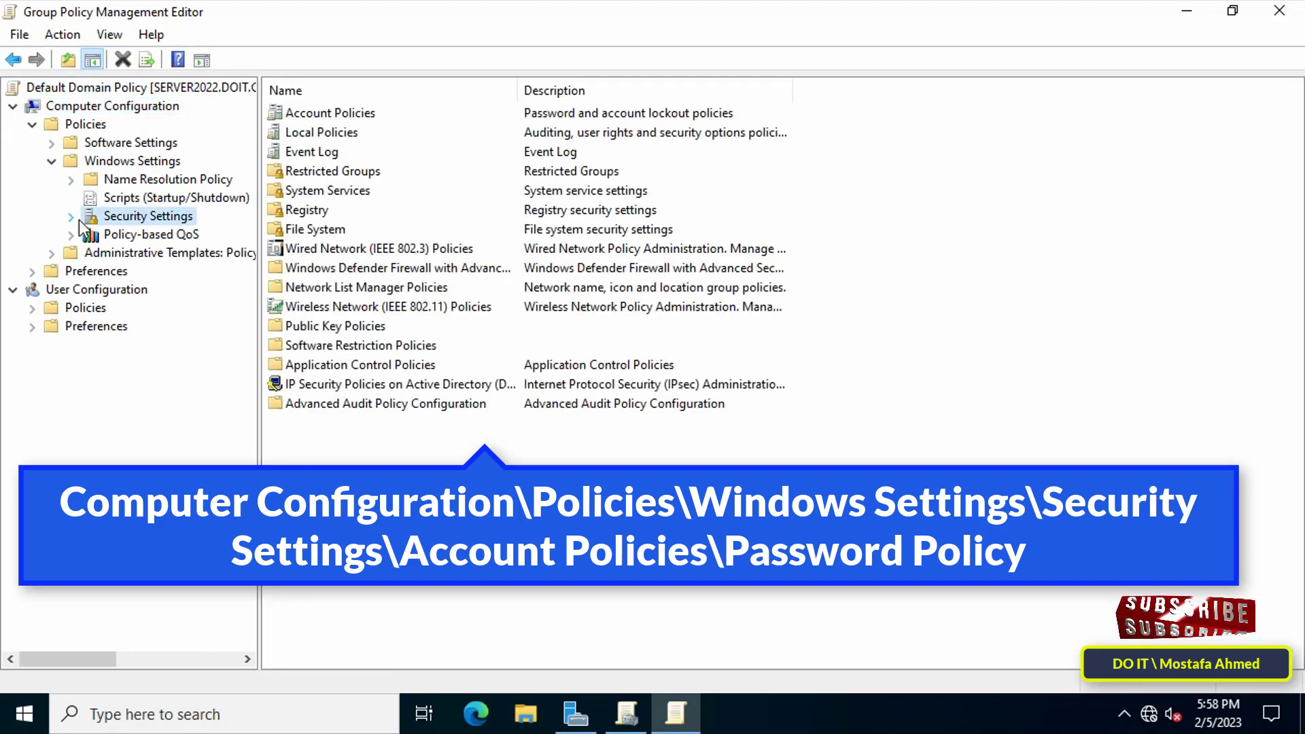
click(71, 217)
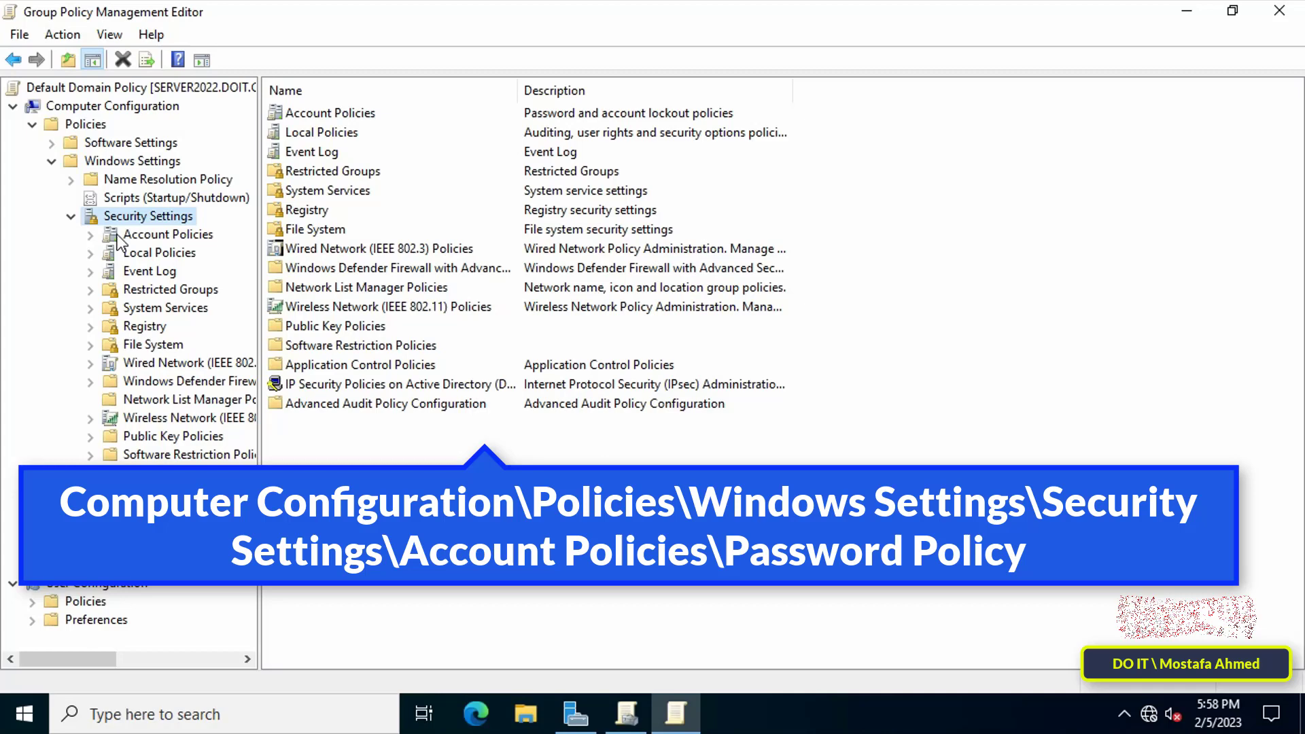
click(90, 234)
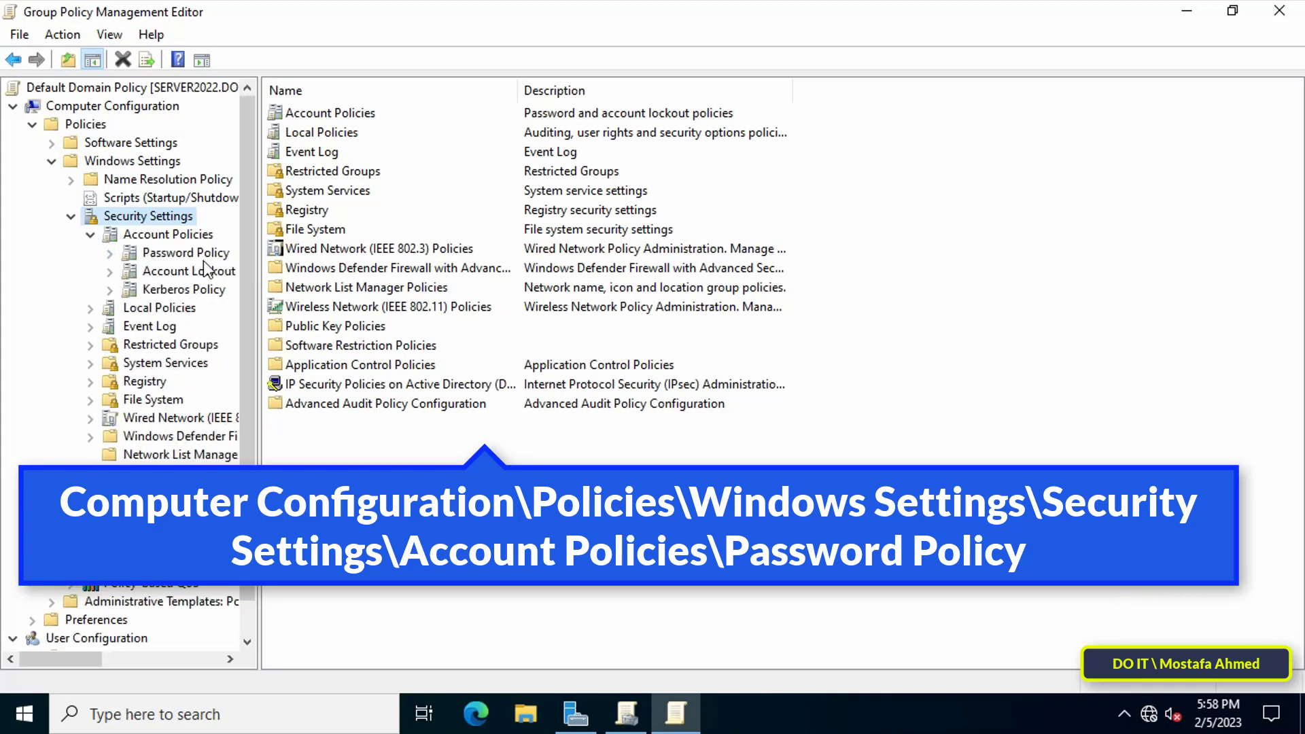
drag(255, 278, 317, 279)
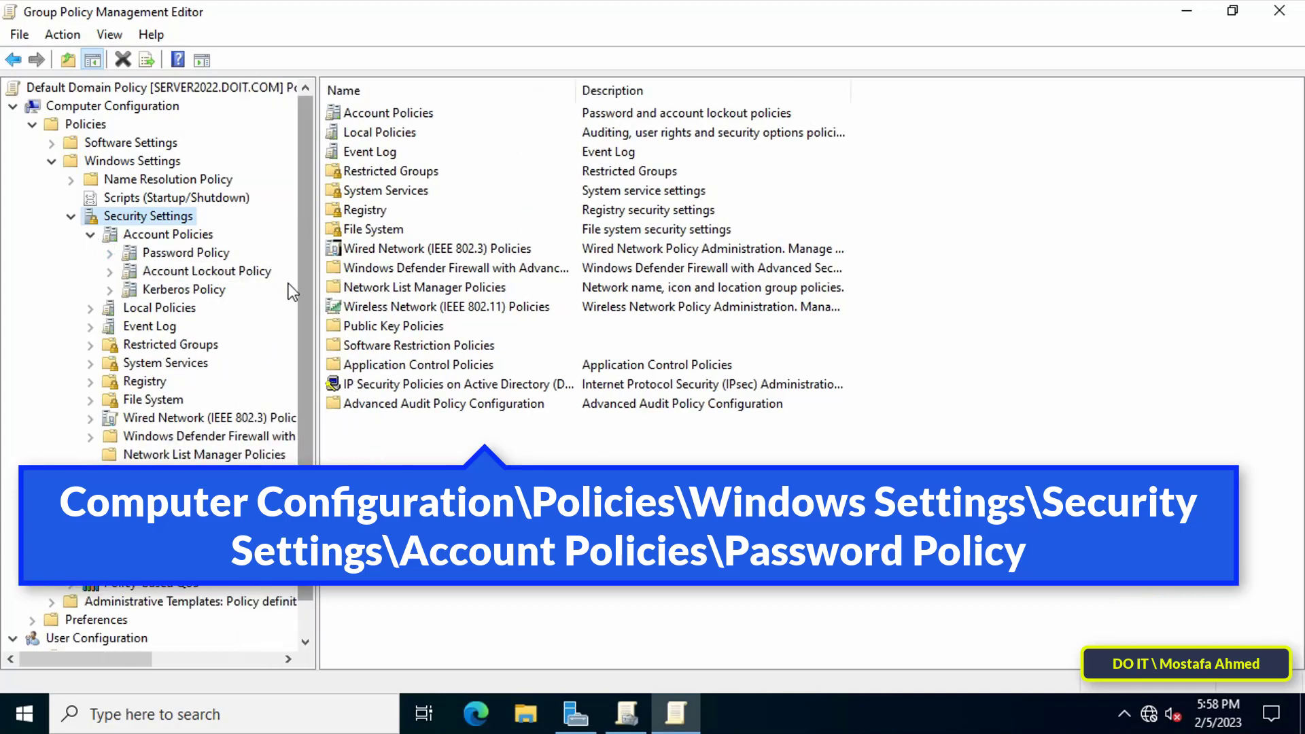
click(217, 257)
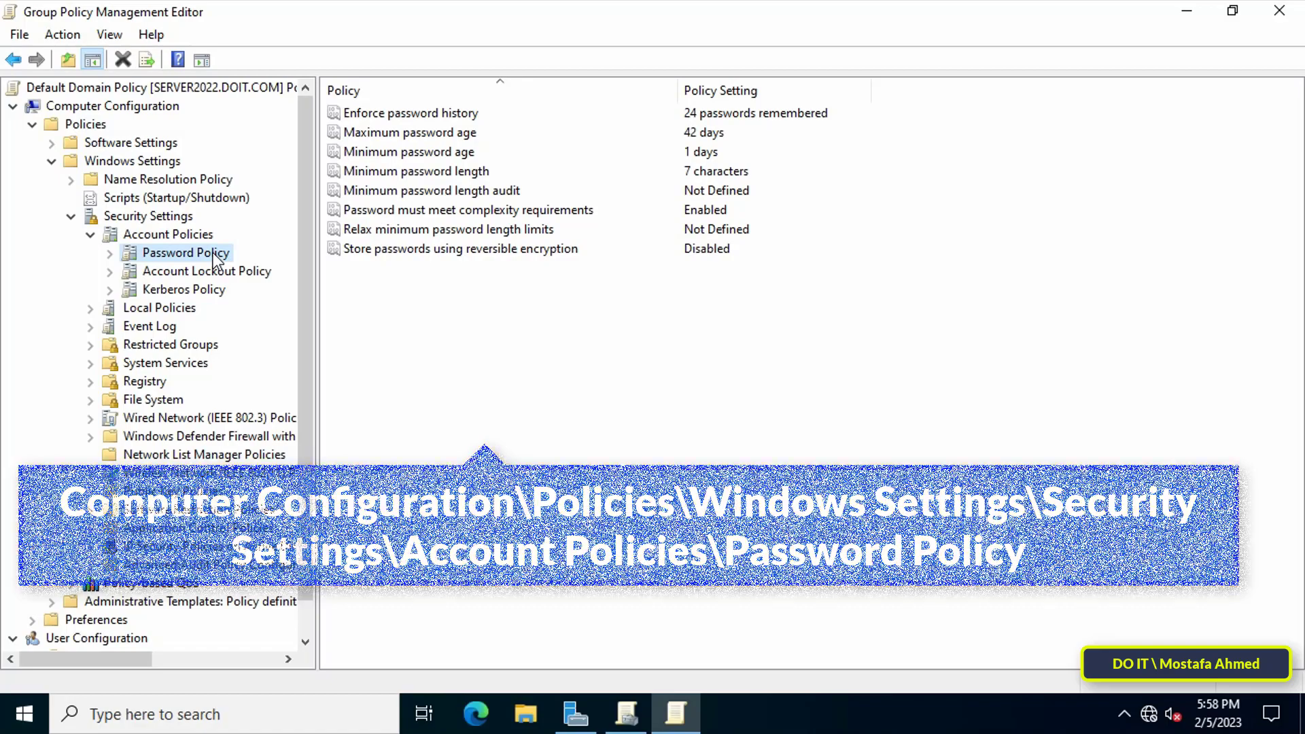
click(454, 326)
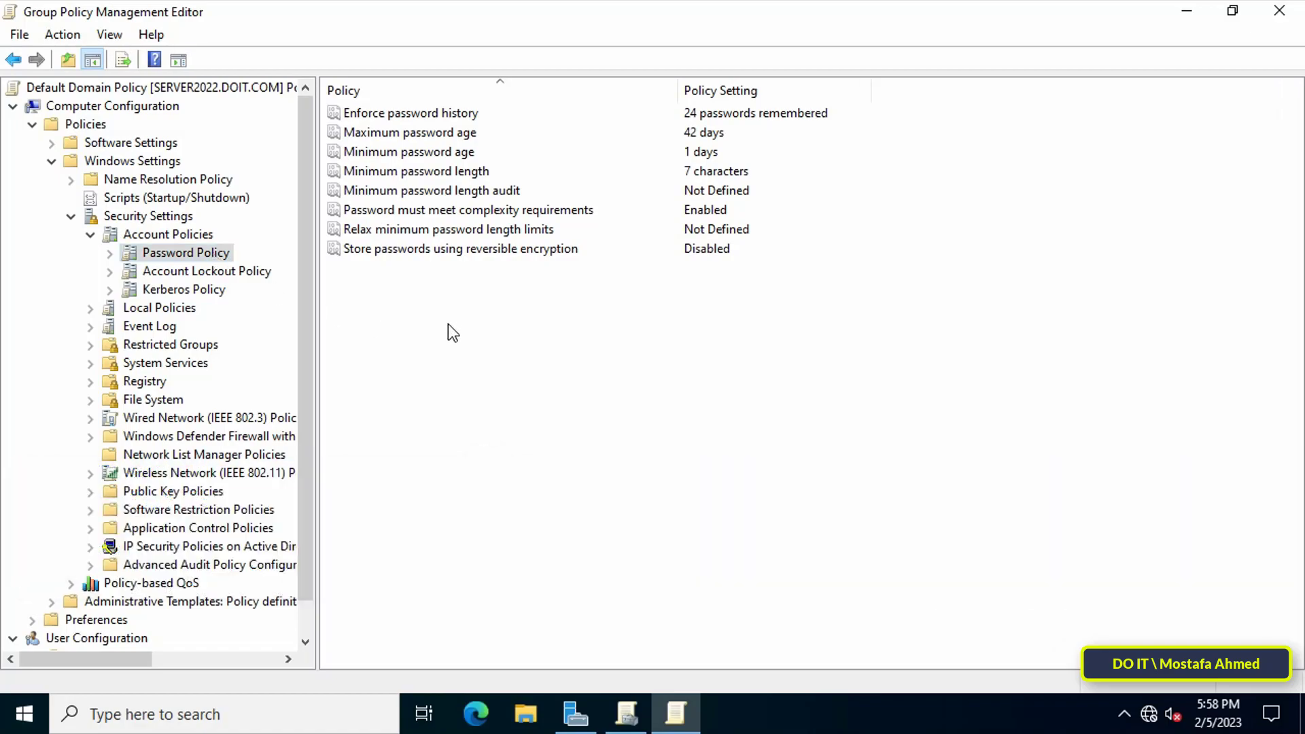
click(458, 115)
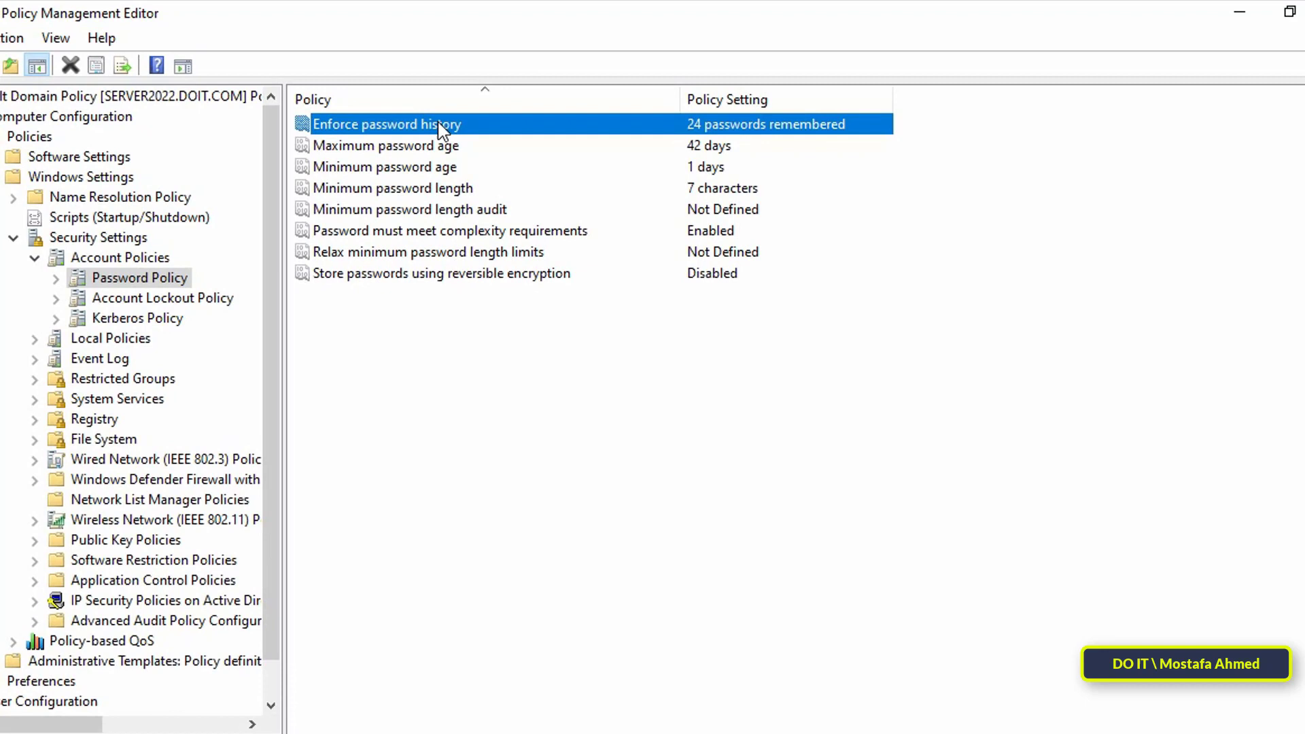
double_click(441, 126)
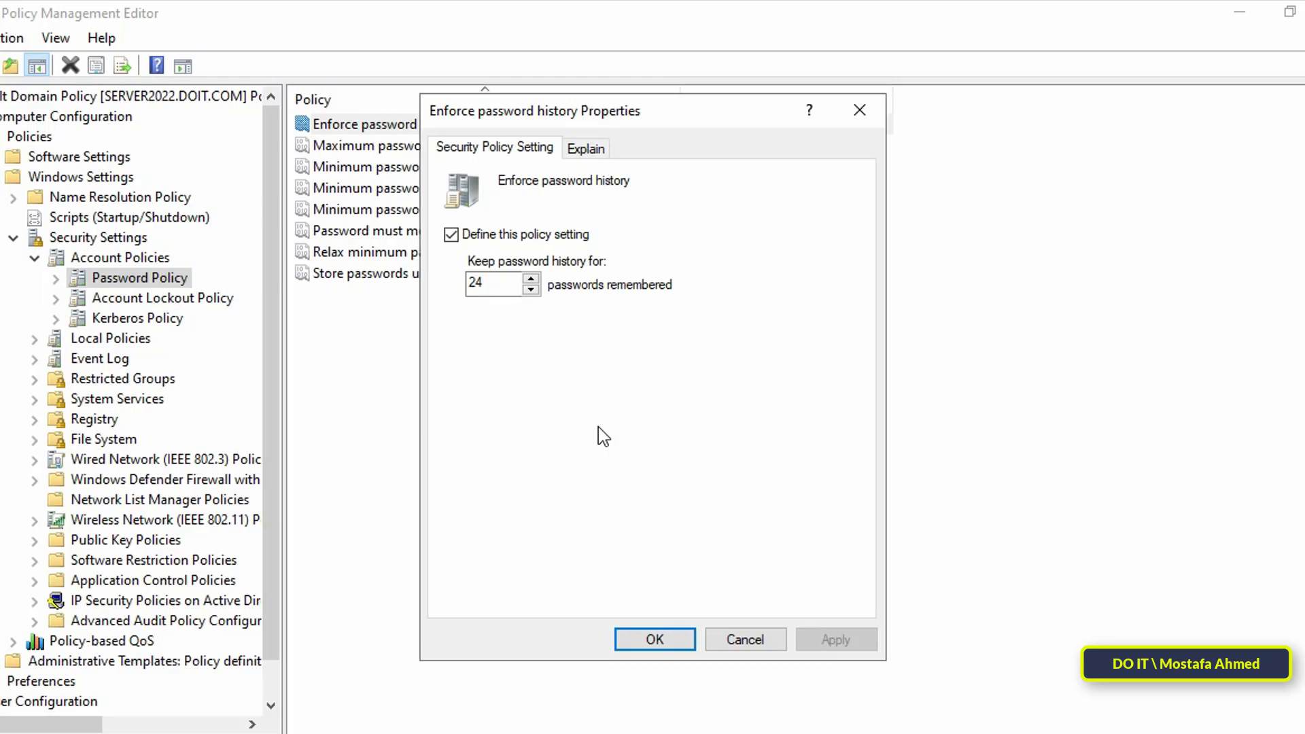
click(657, 639)
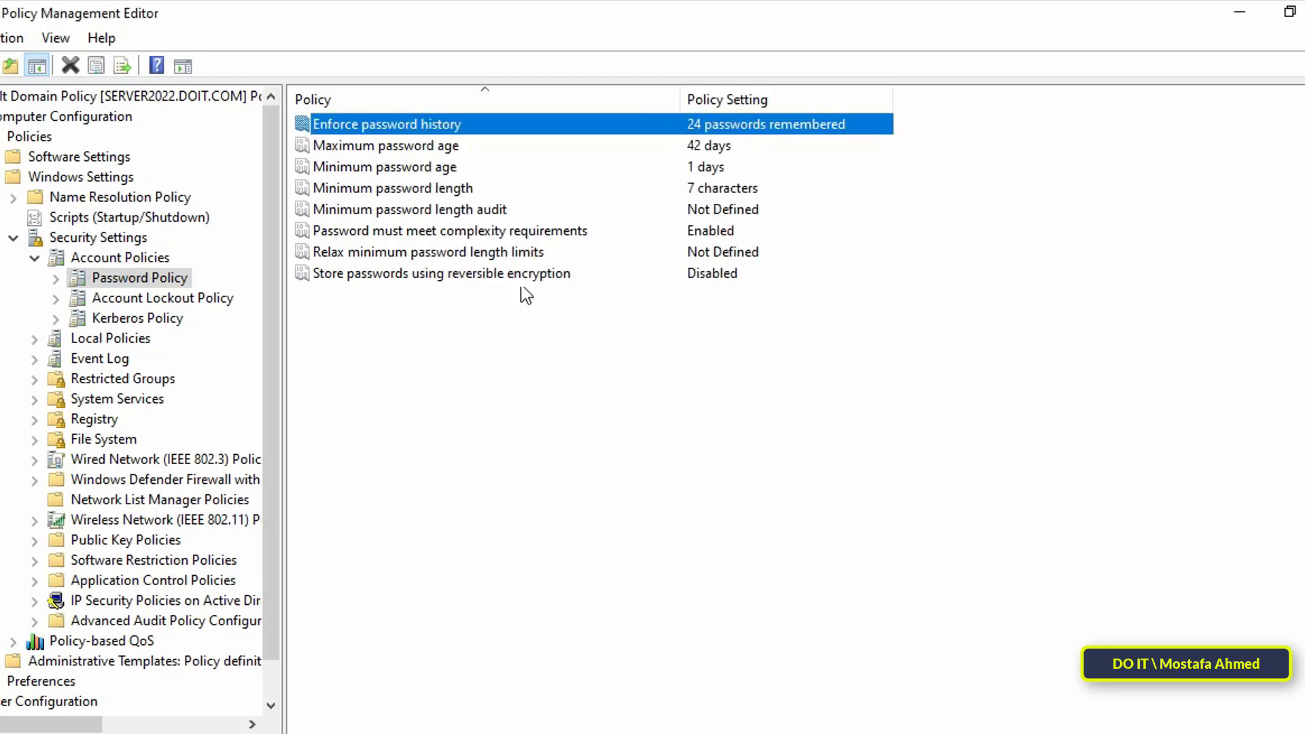
Step: Change Maximum password age from 42 to 60 days and apply it
click(450, 149)
double_click(450, 151)
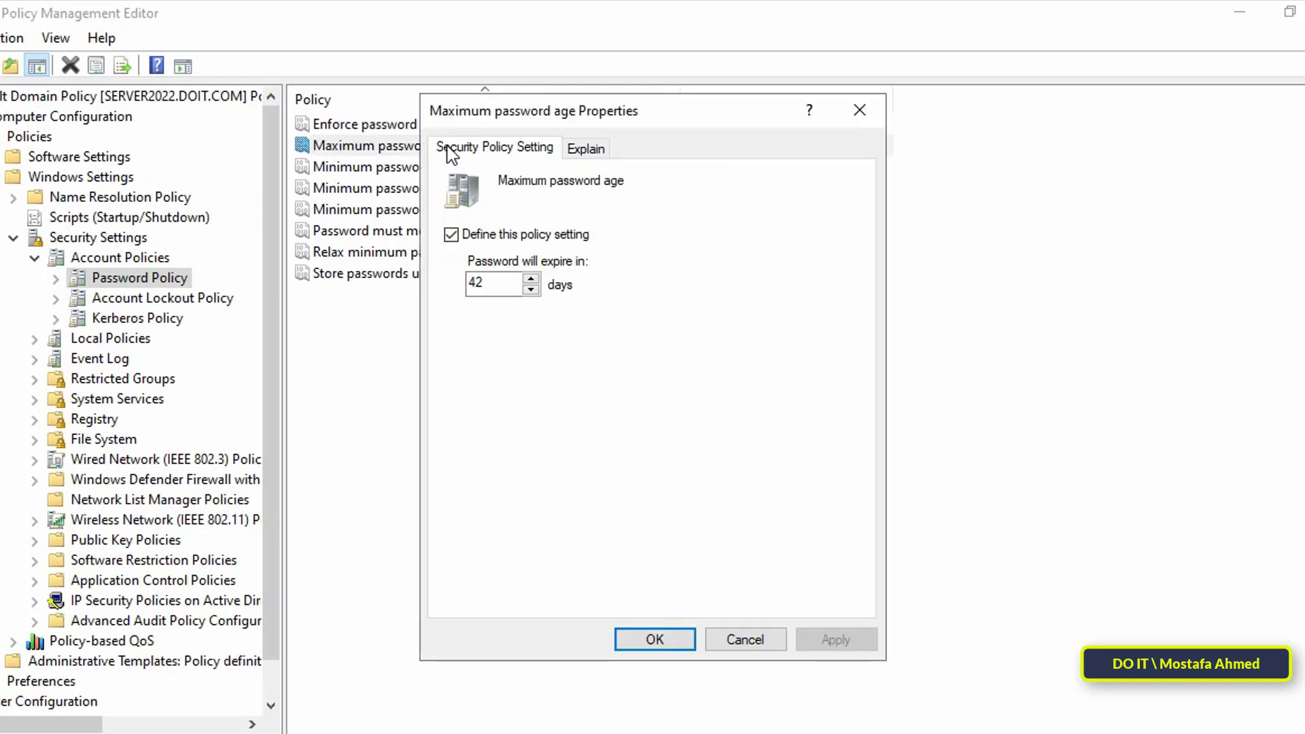
drag(528, 113, 552, 133)
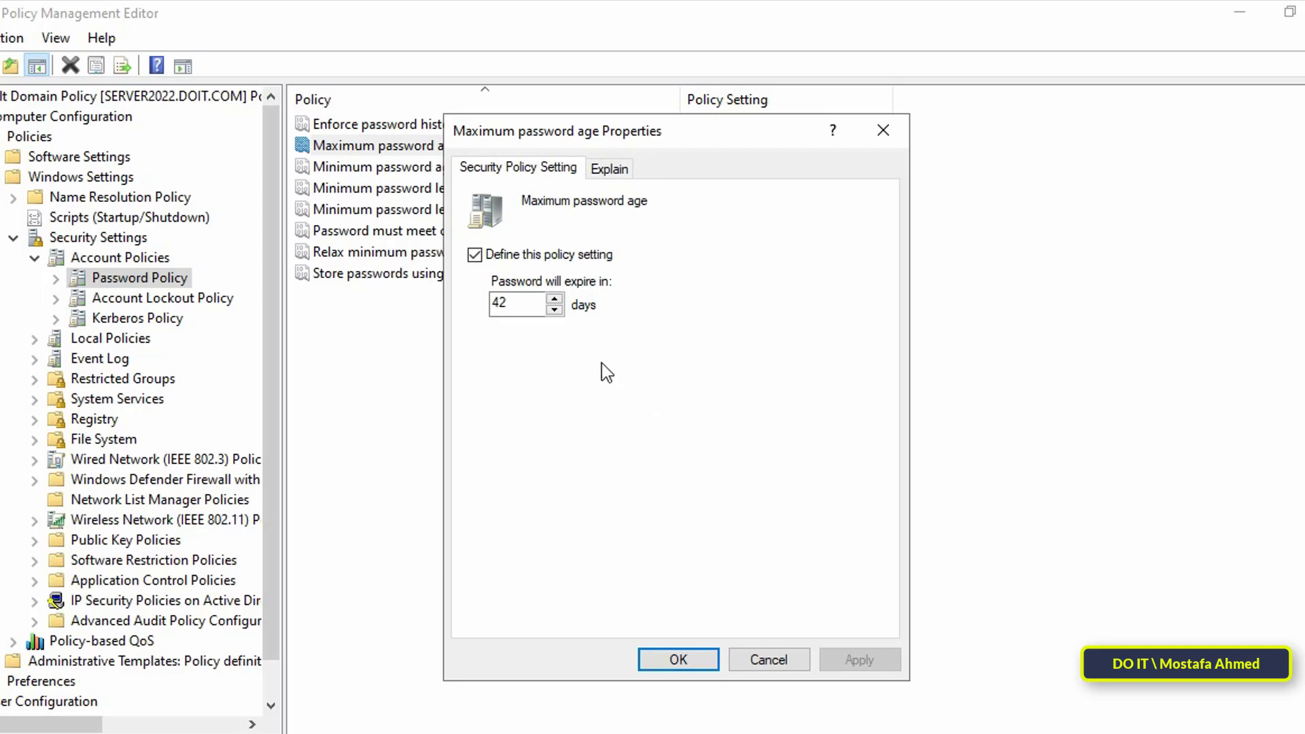
double_click(534, 311)
text(60)
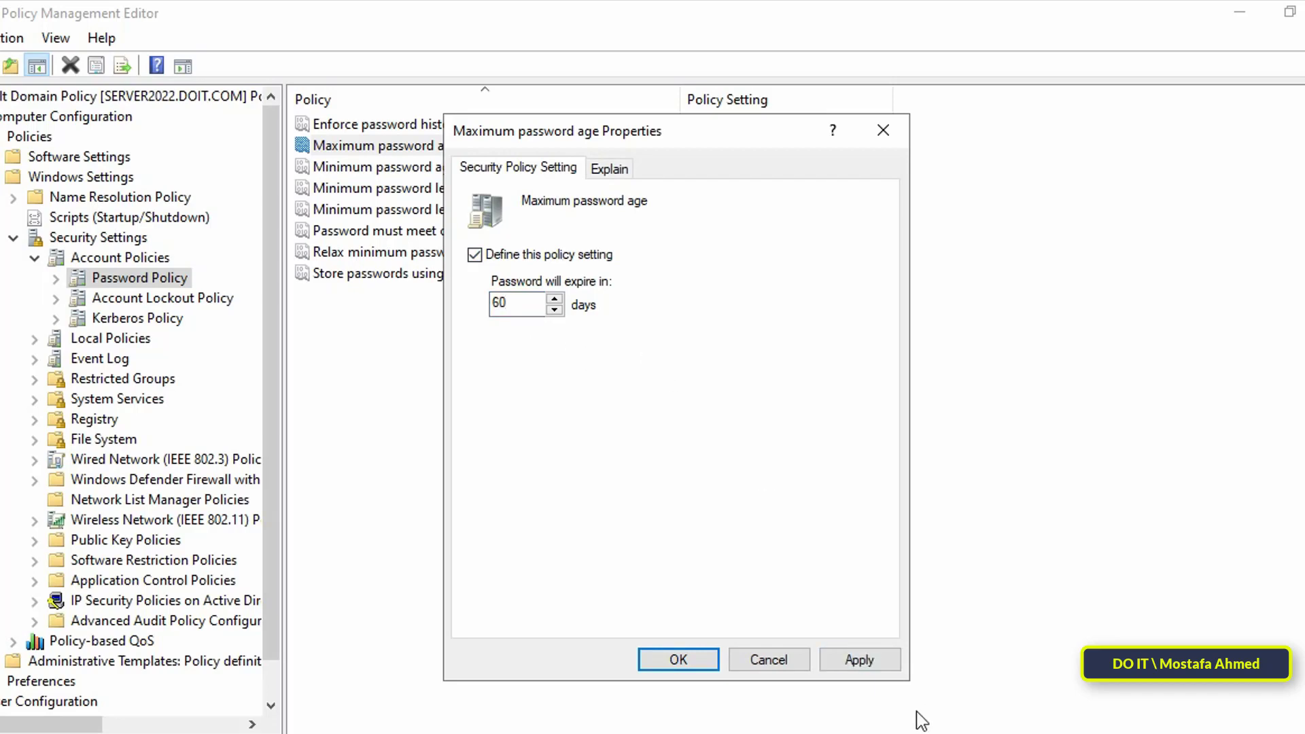
click(867, 664)
click(701, 662)
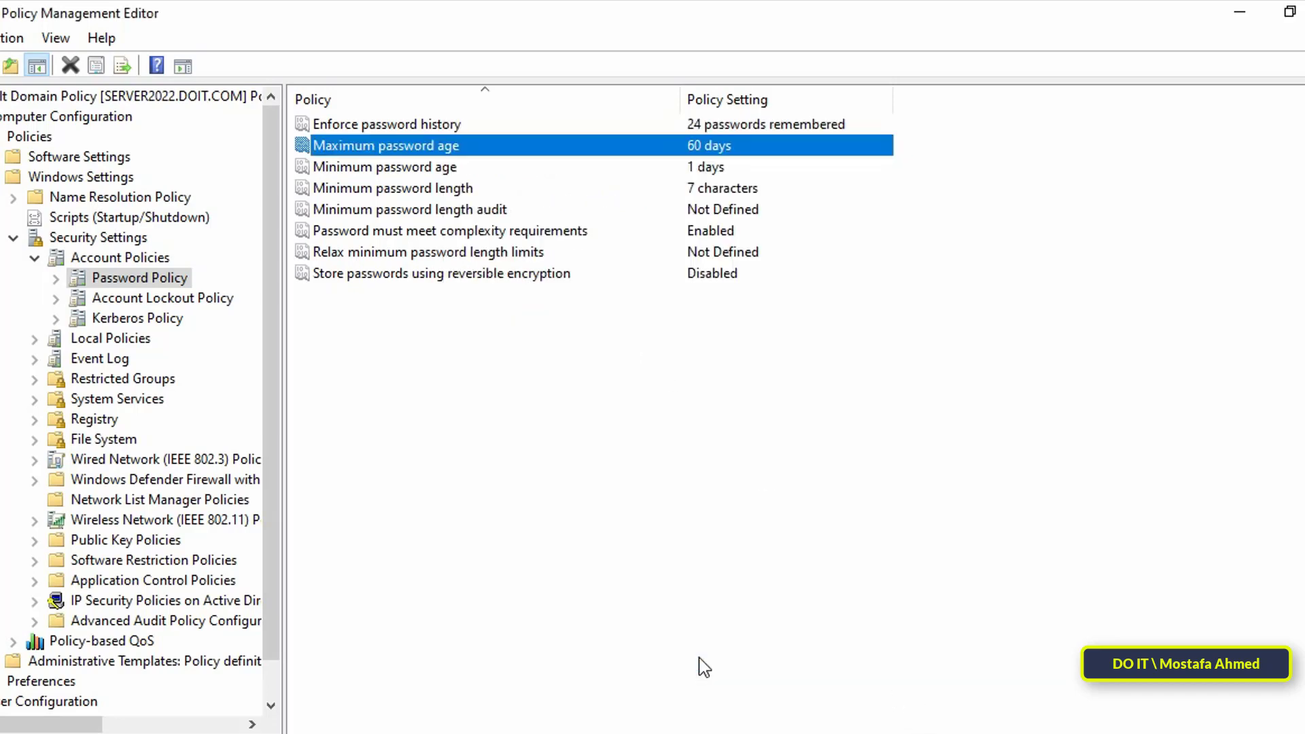
click(422, 167)
double_click(442, 168)
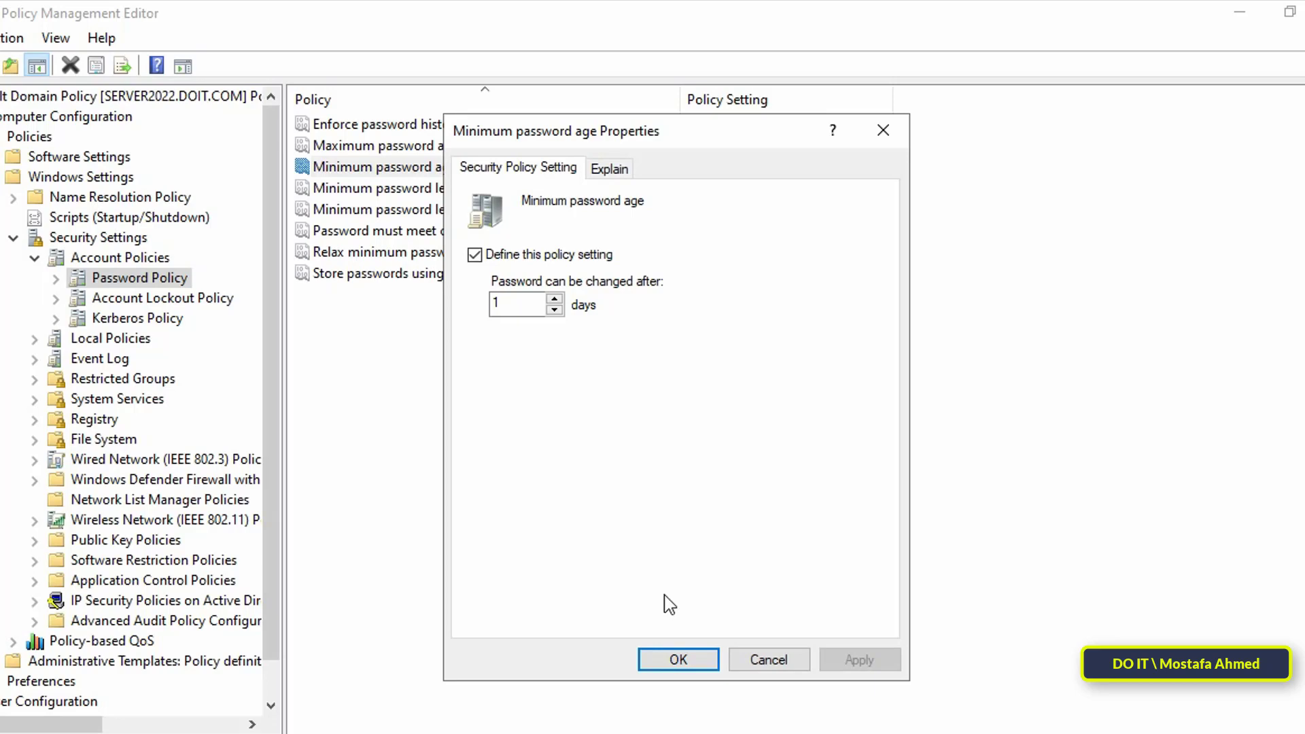
click(694, 659)
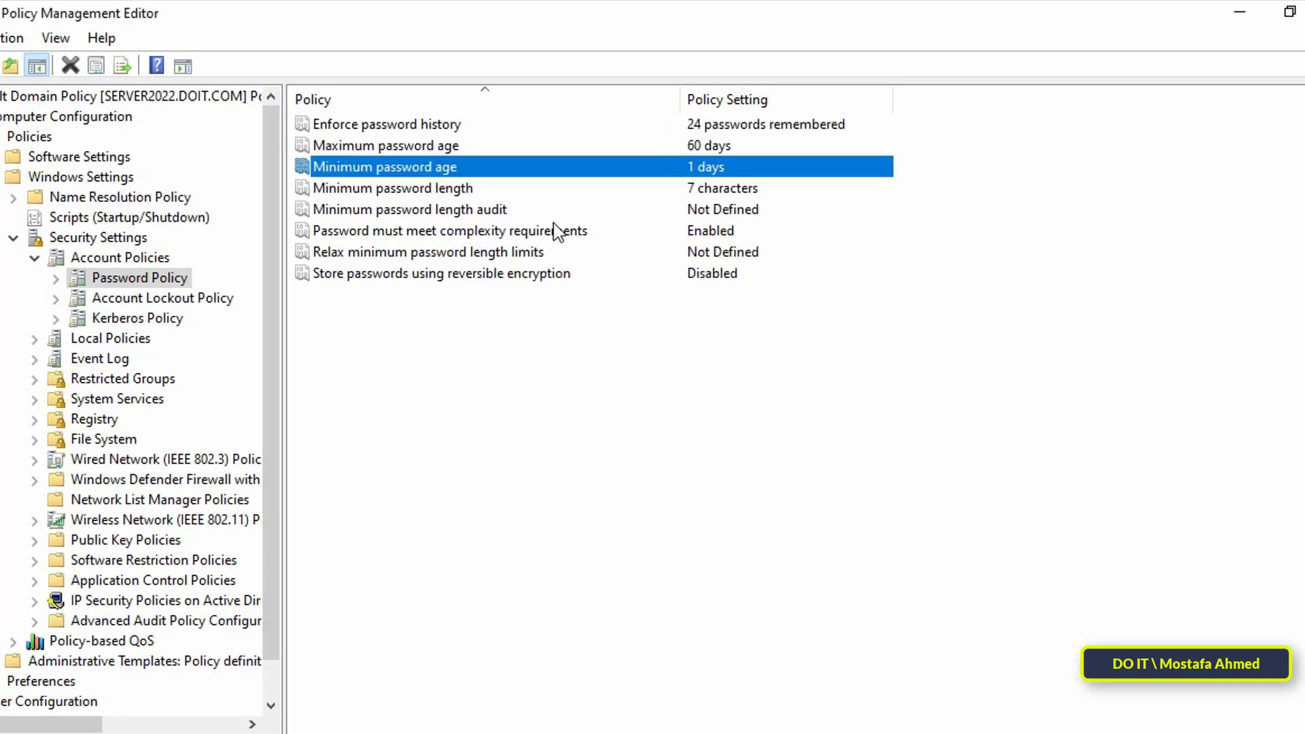
click(483, 188)
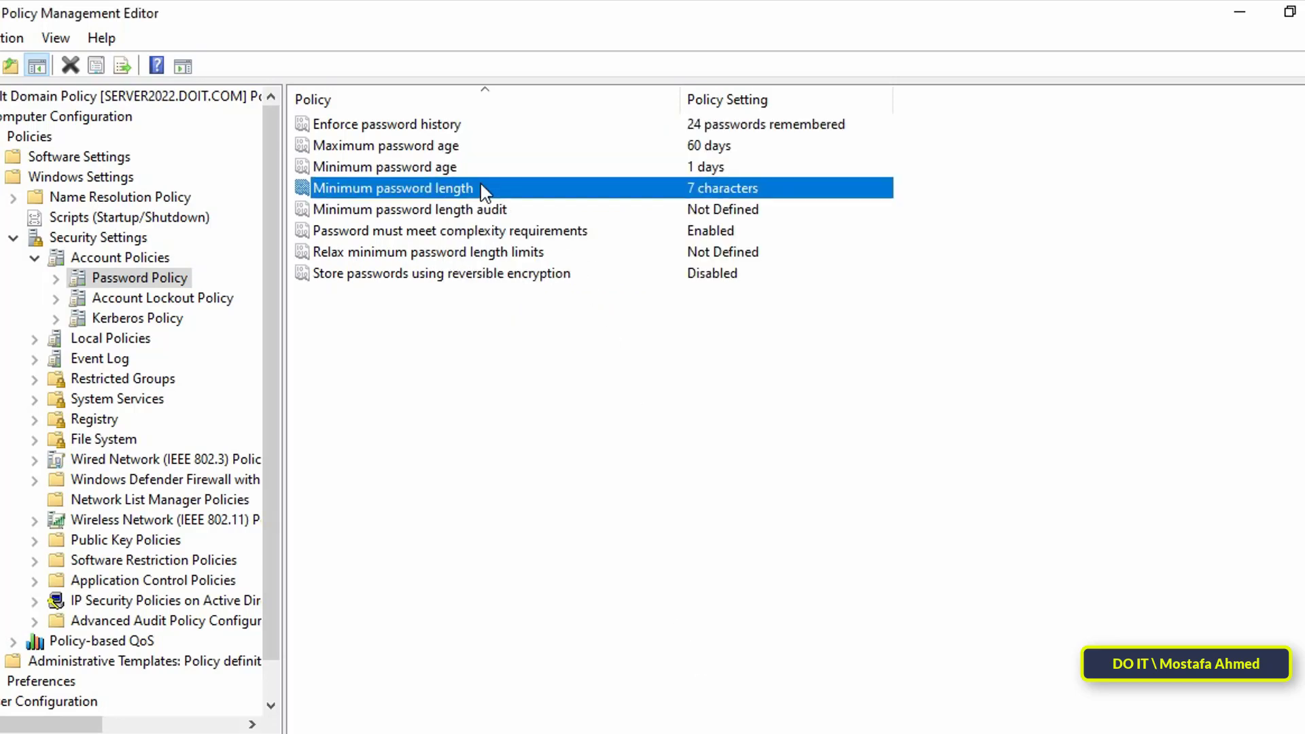
double_click(482, 188)
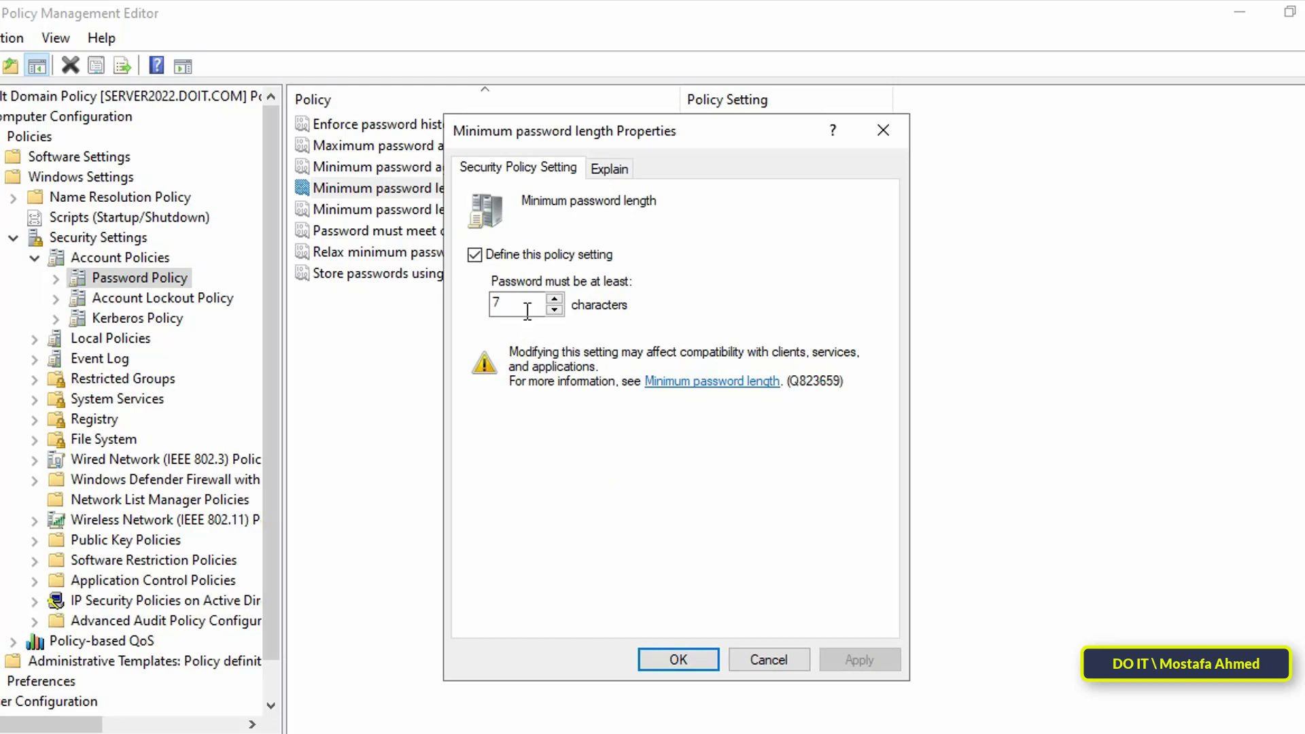
click(554, 301)
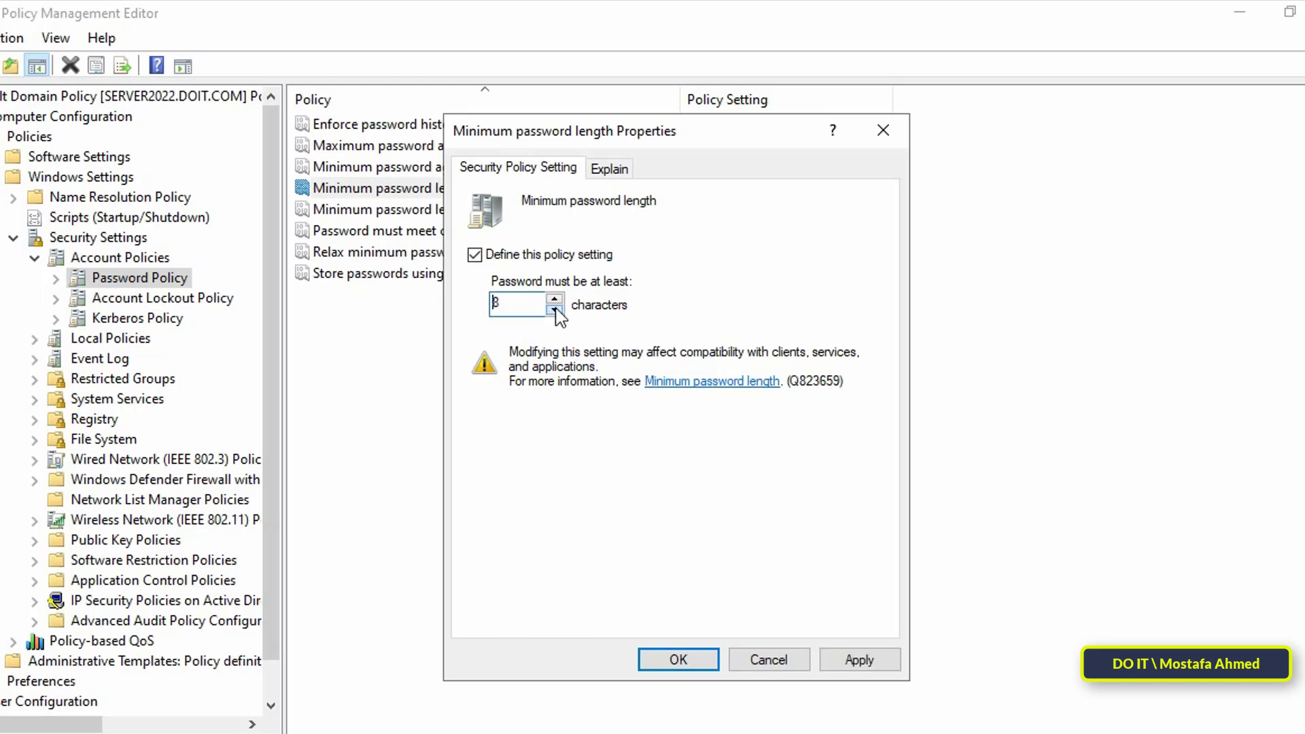
click(555, 309)
click(847, 659)
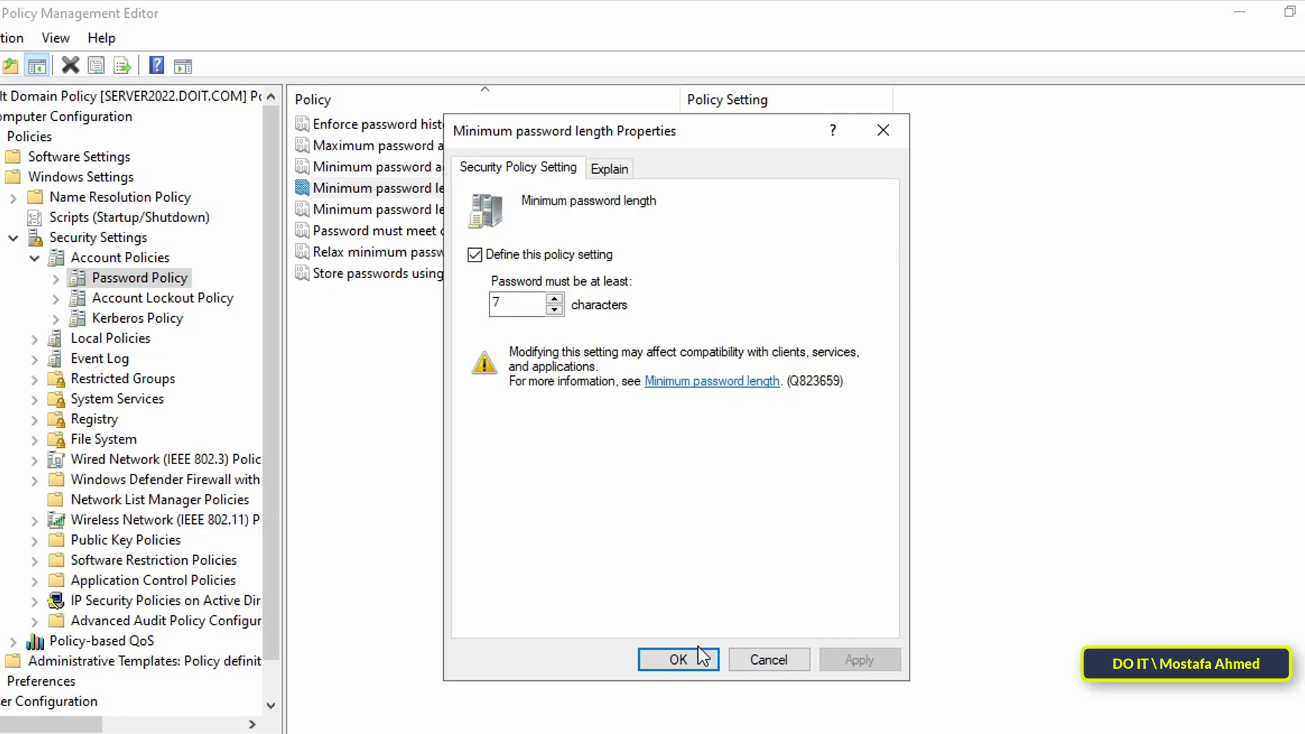
click(679, 659)
click(473, 212)
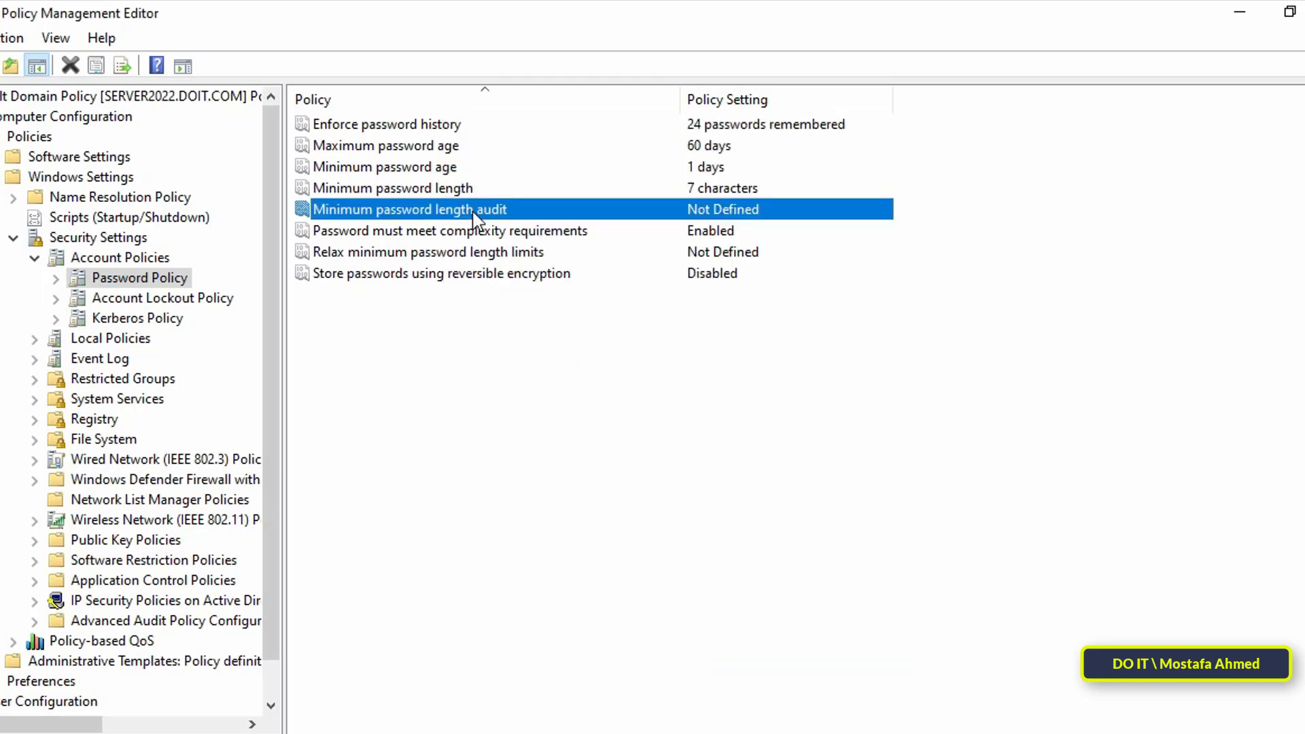
double_click(508, 209)
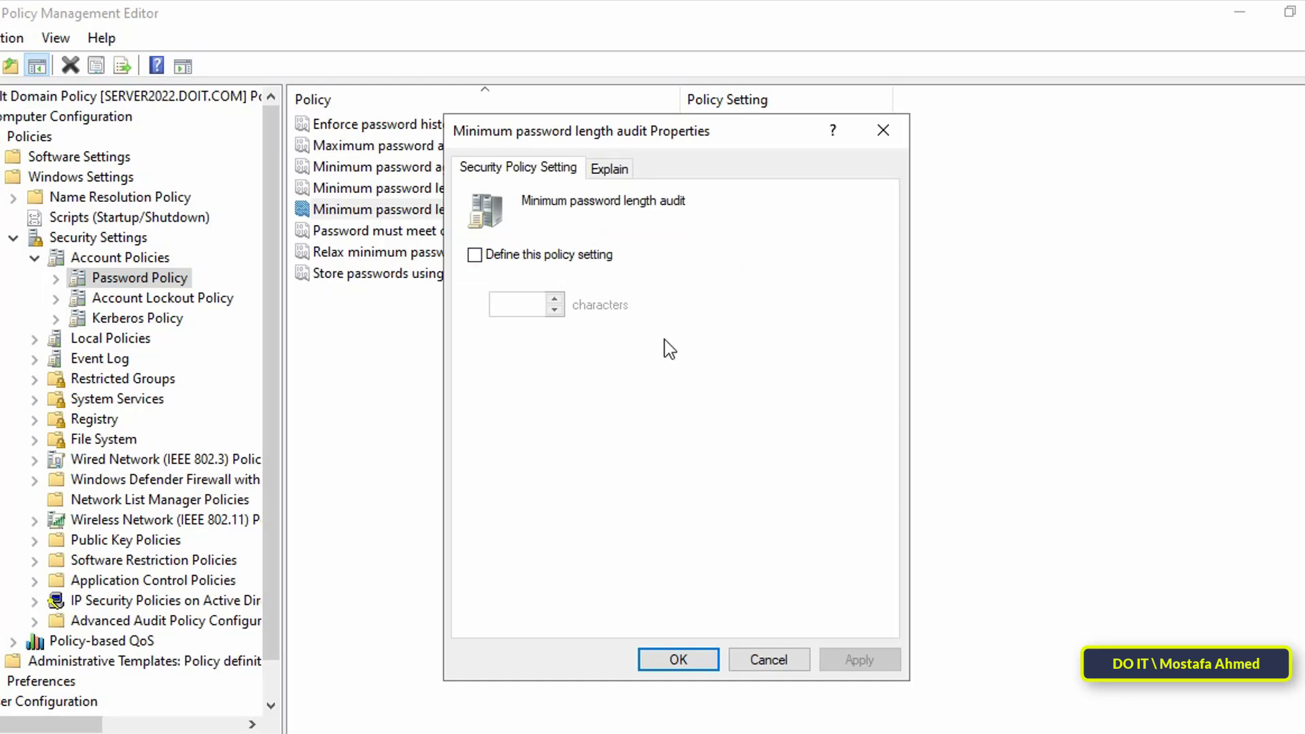
click(697, 664)
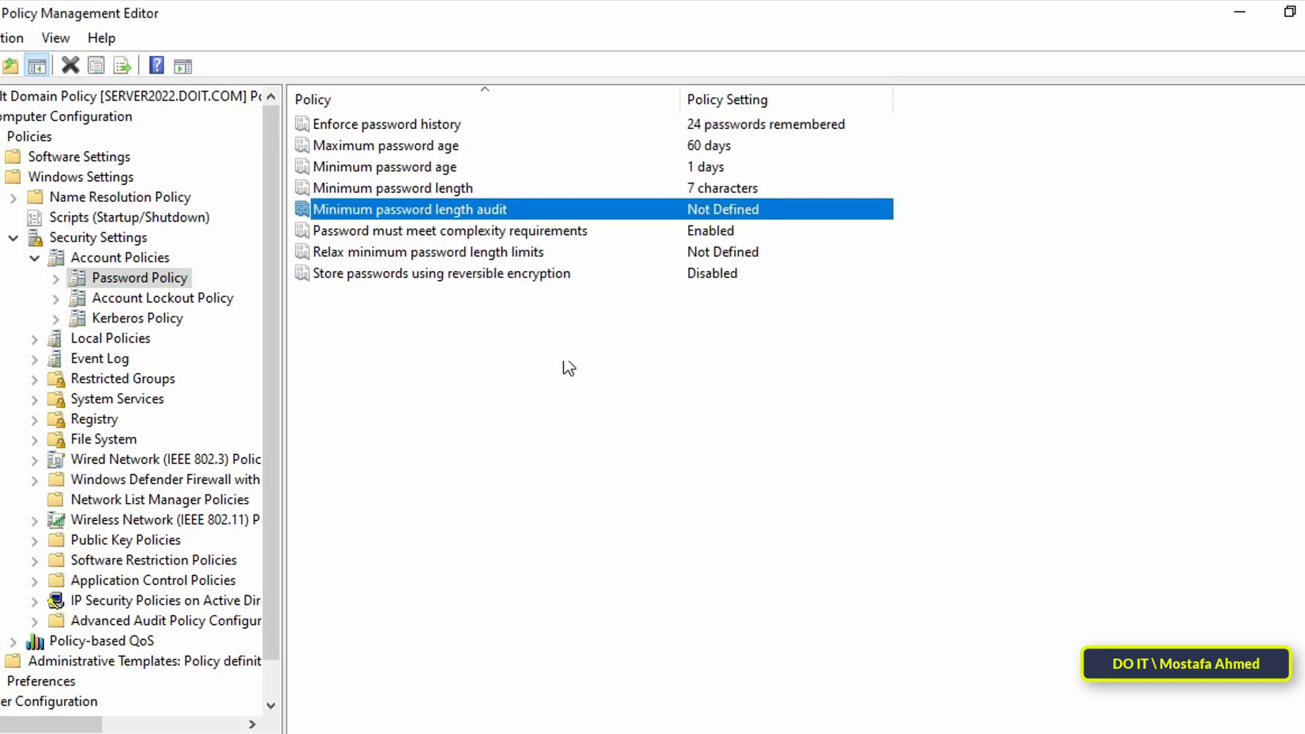
click(544, 233)
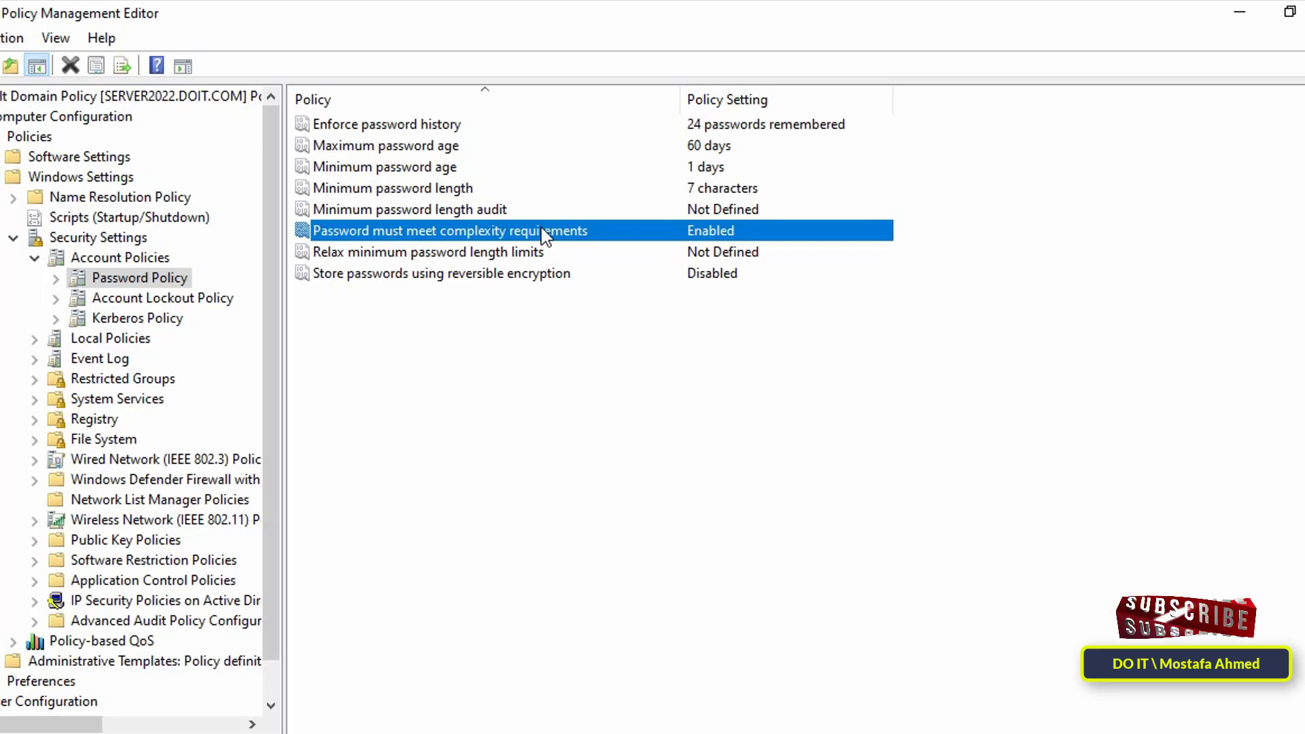
Step: Set 'Password must meet complexity requirements' to Disabled and apply it
double_click(543, 232)
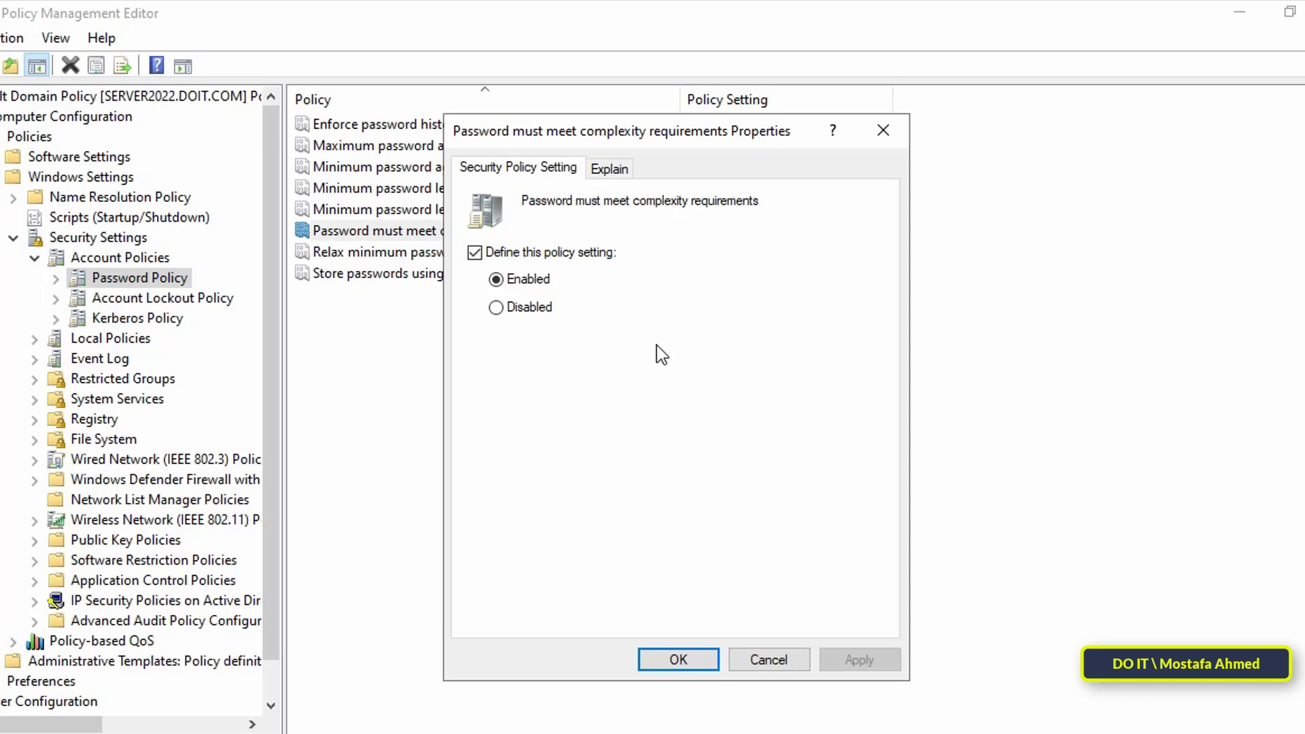
click(535, 309)
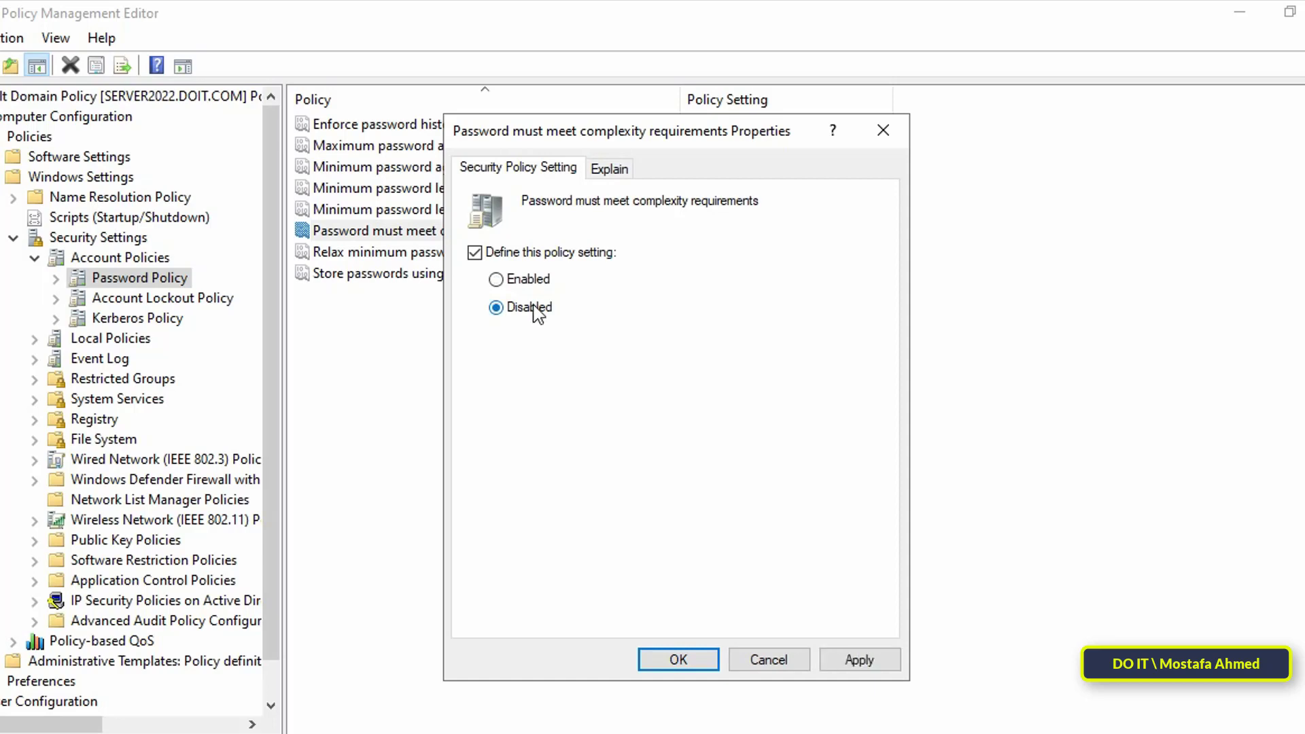
click(860, 657)
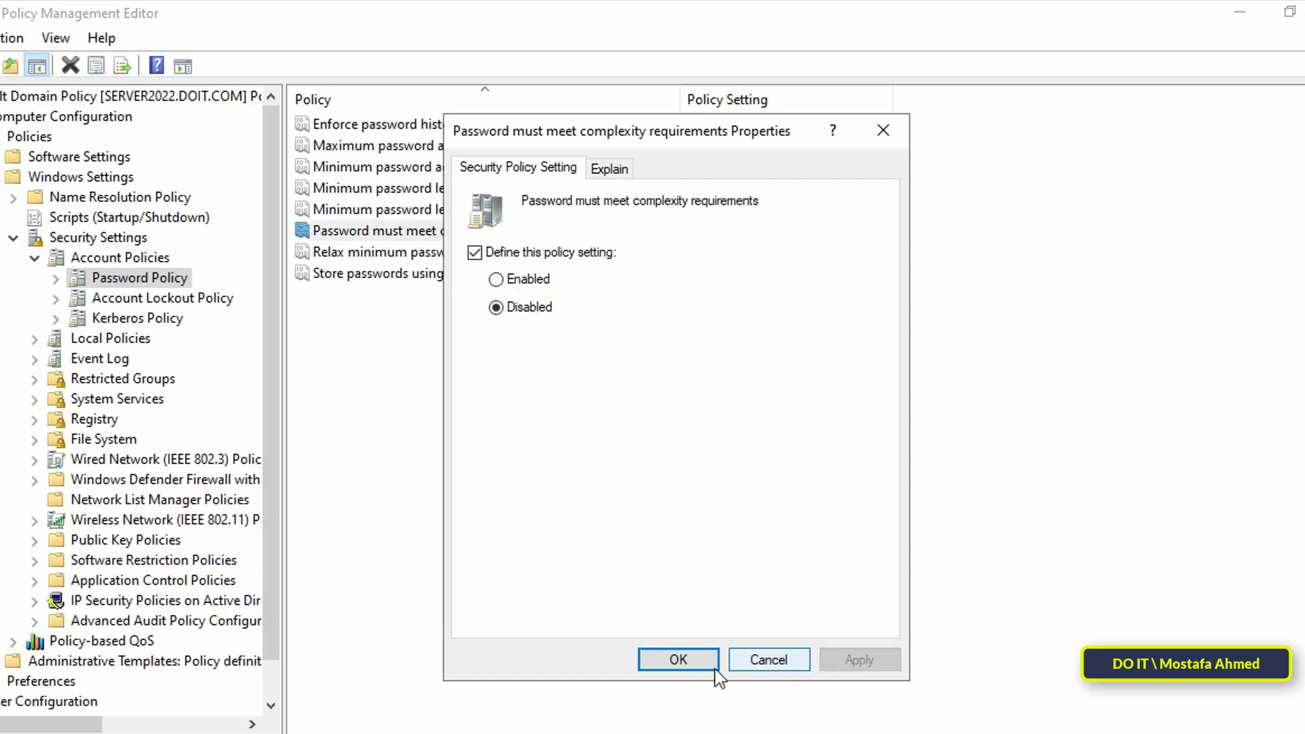
click(679, 666)
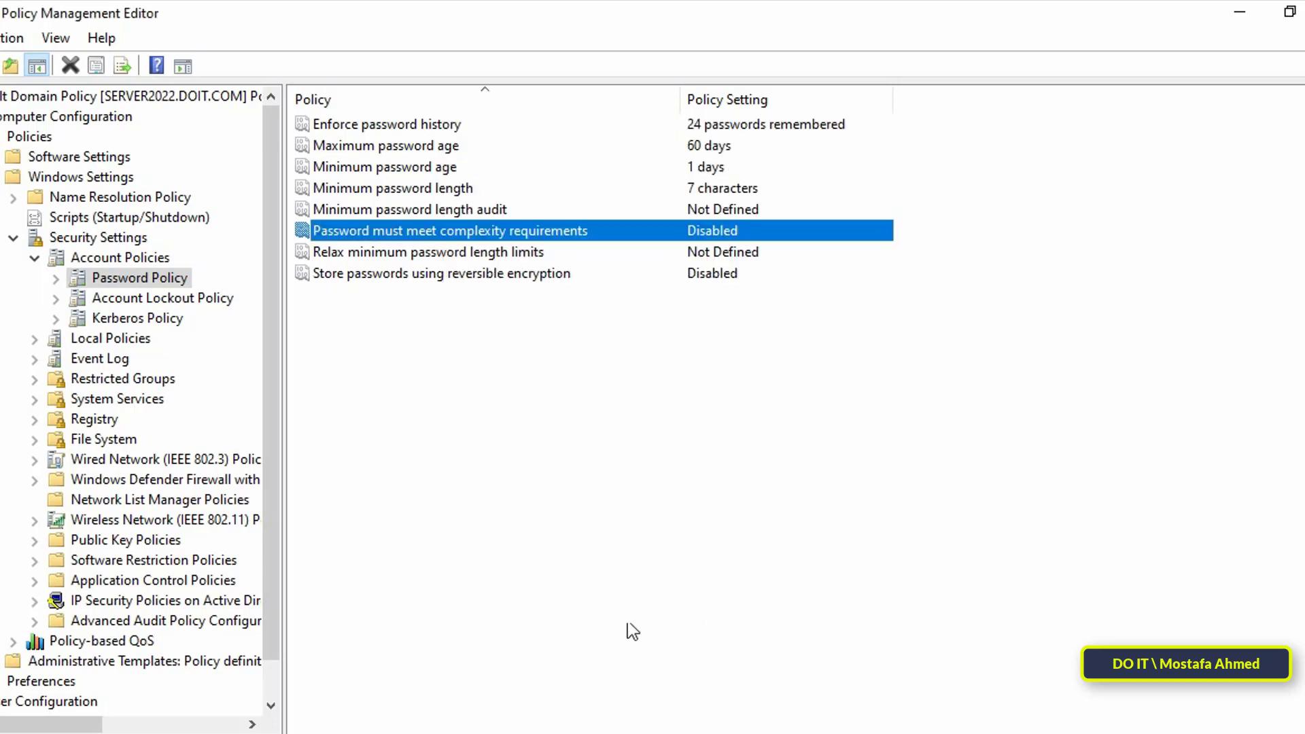
click(498, 255)
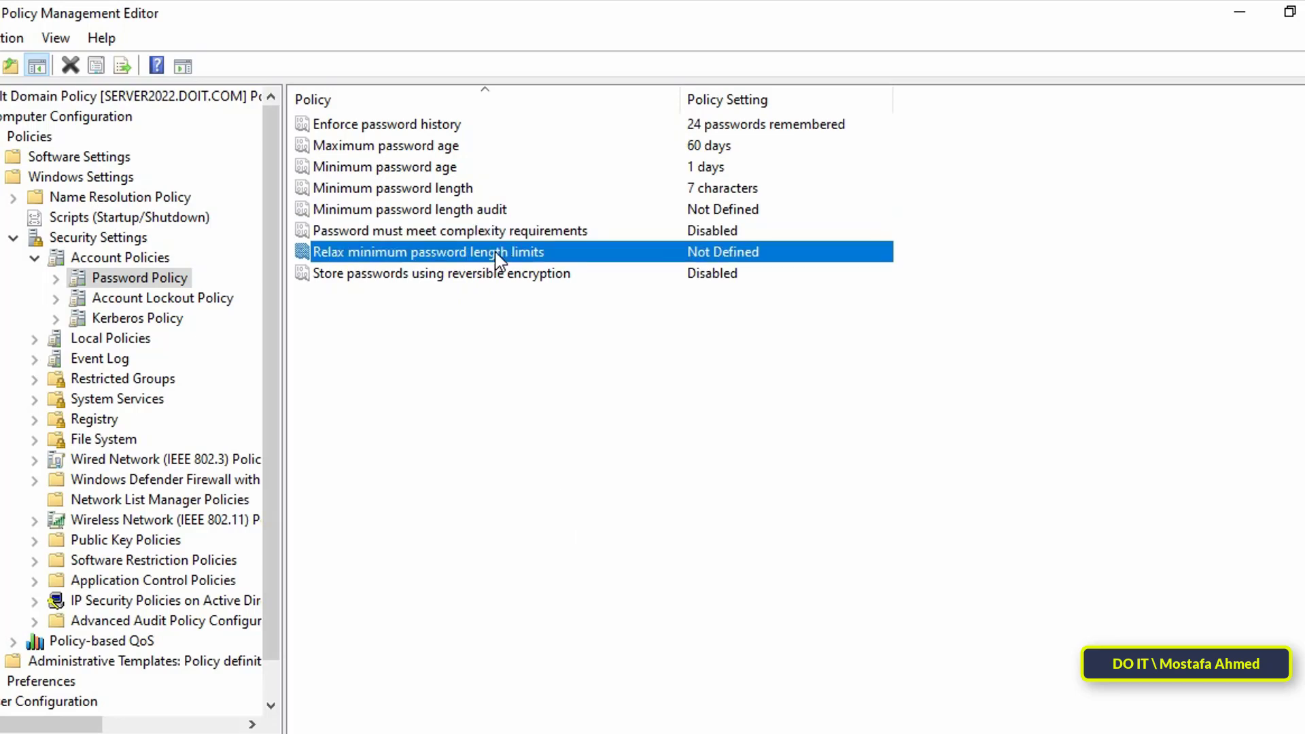
double_click(499, 258)
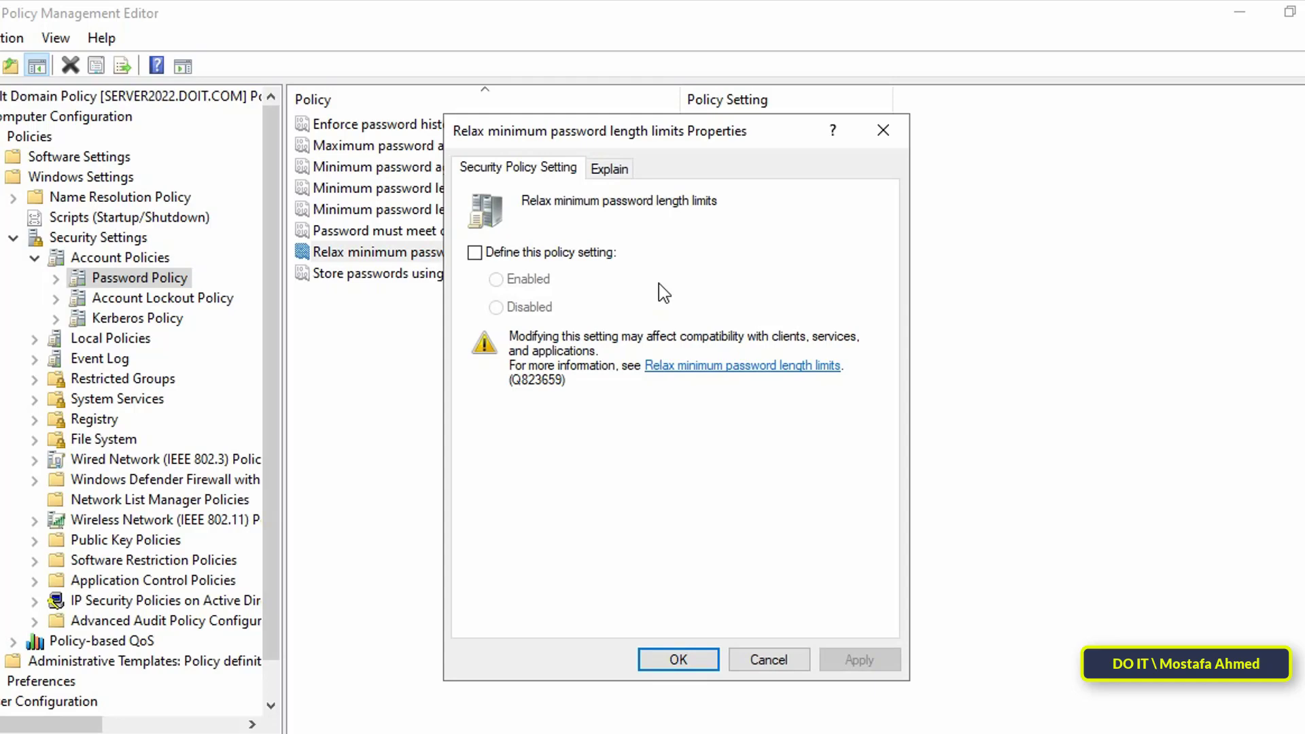
click(607, 169)
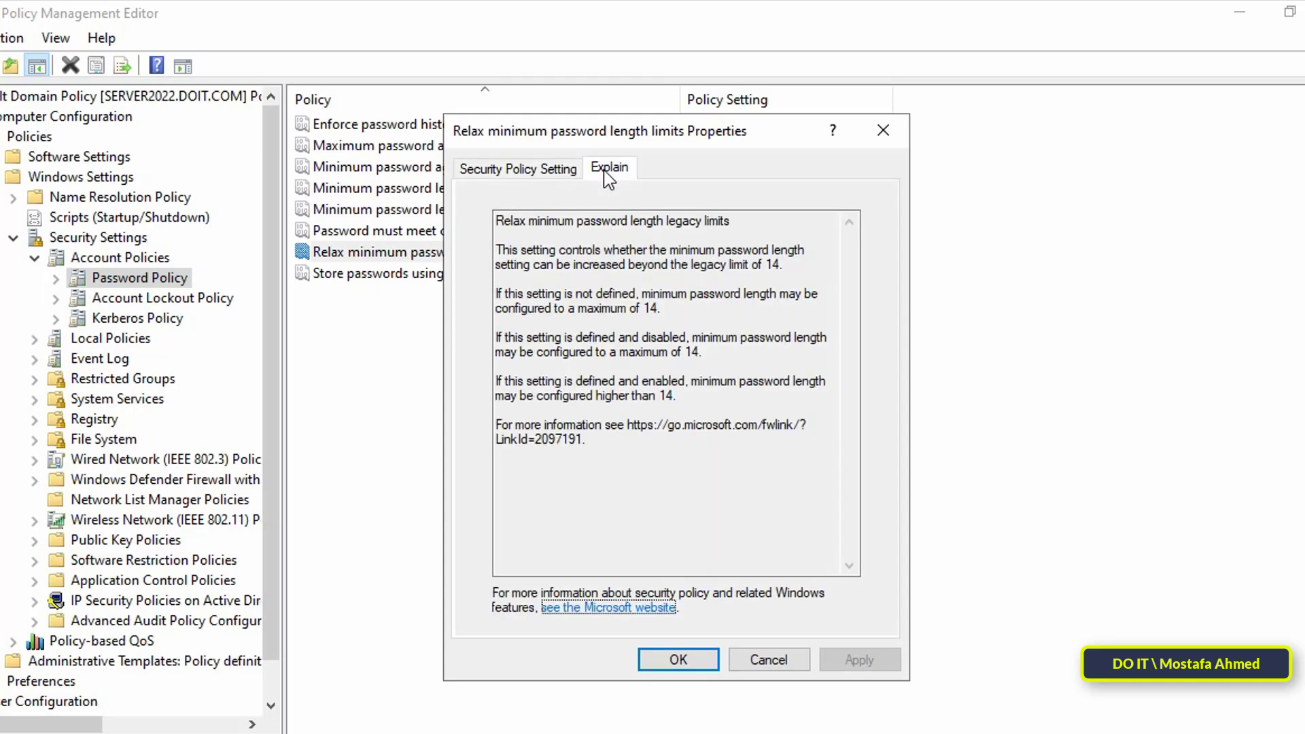
click(557, 170)
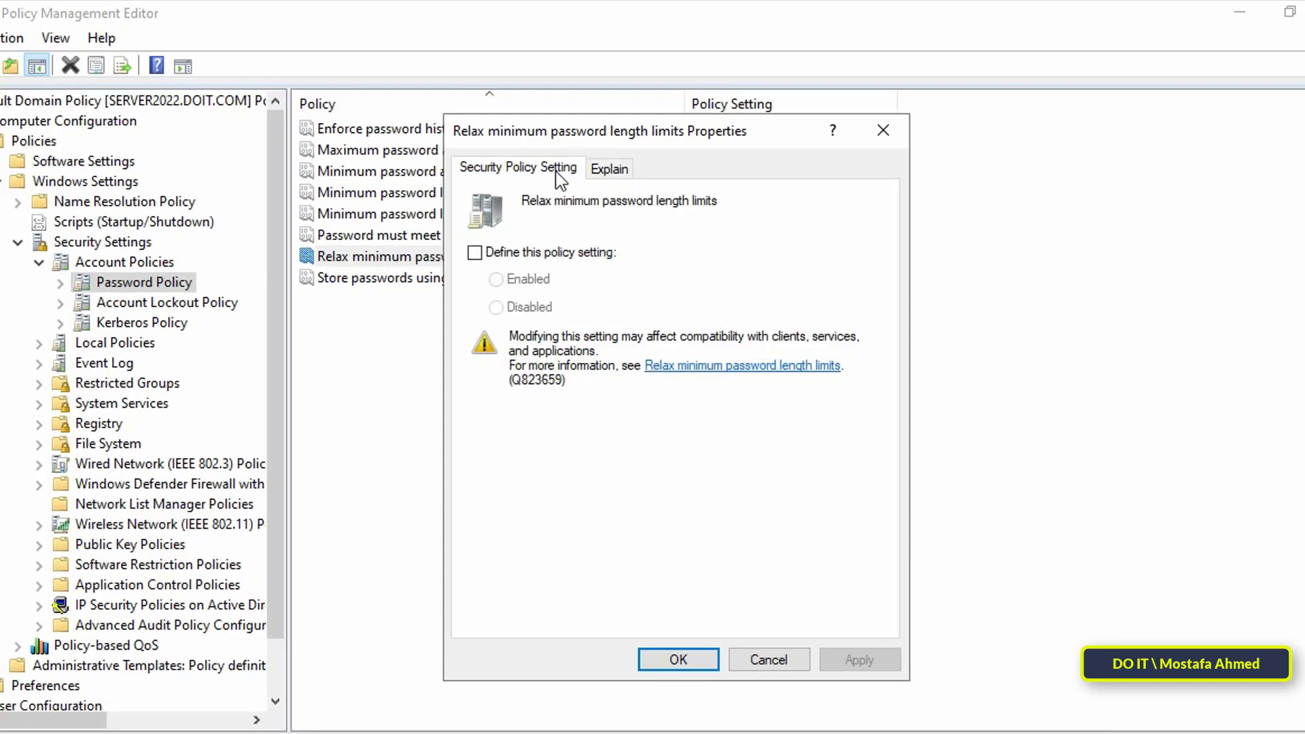
click(703, 664)
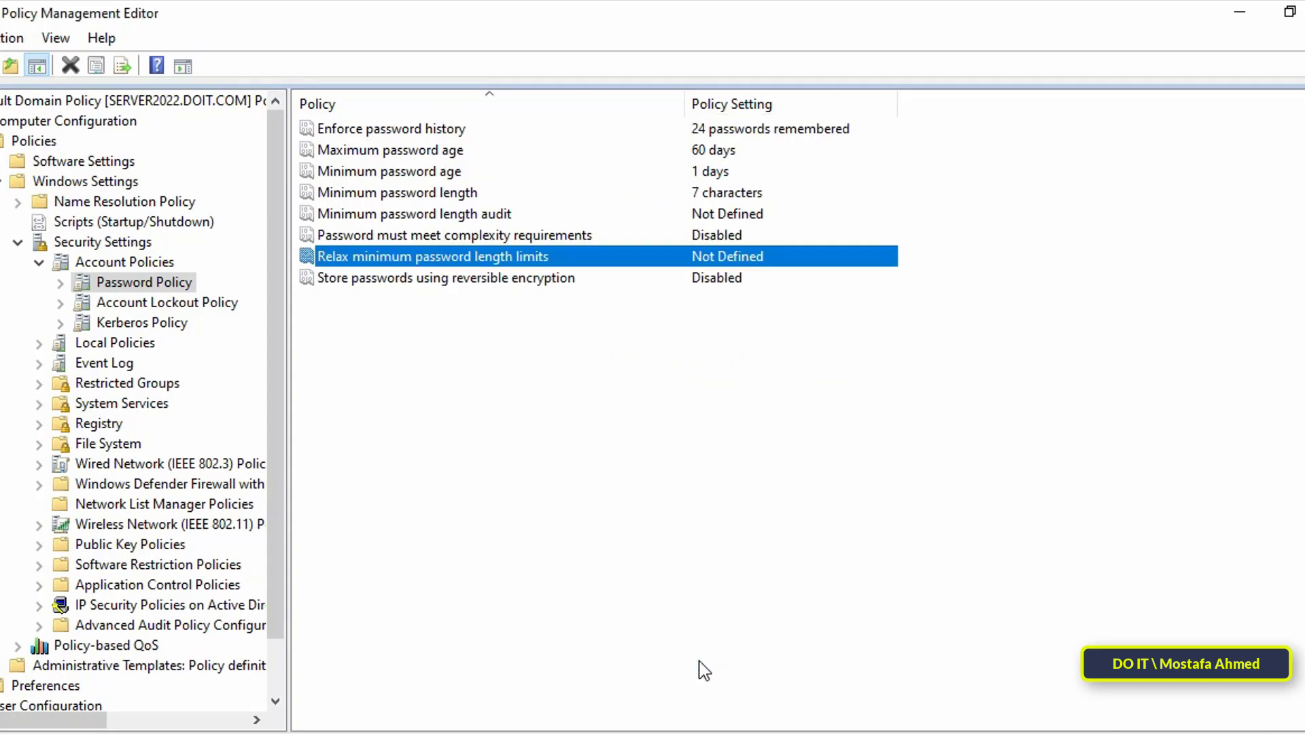
click(492, 280)
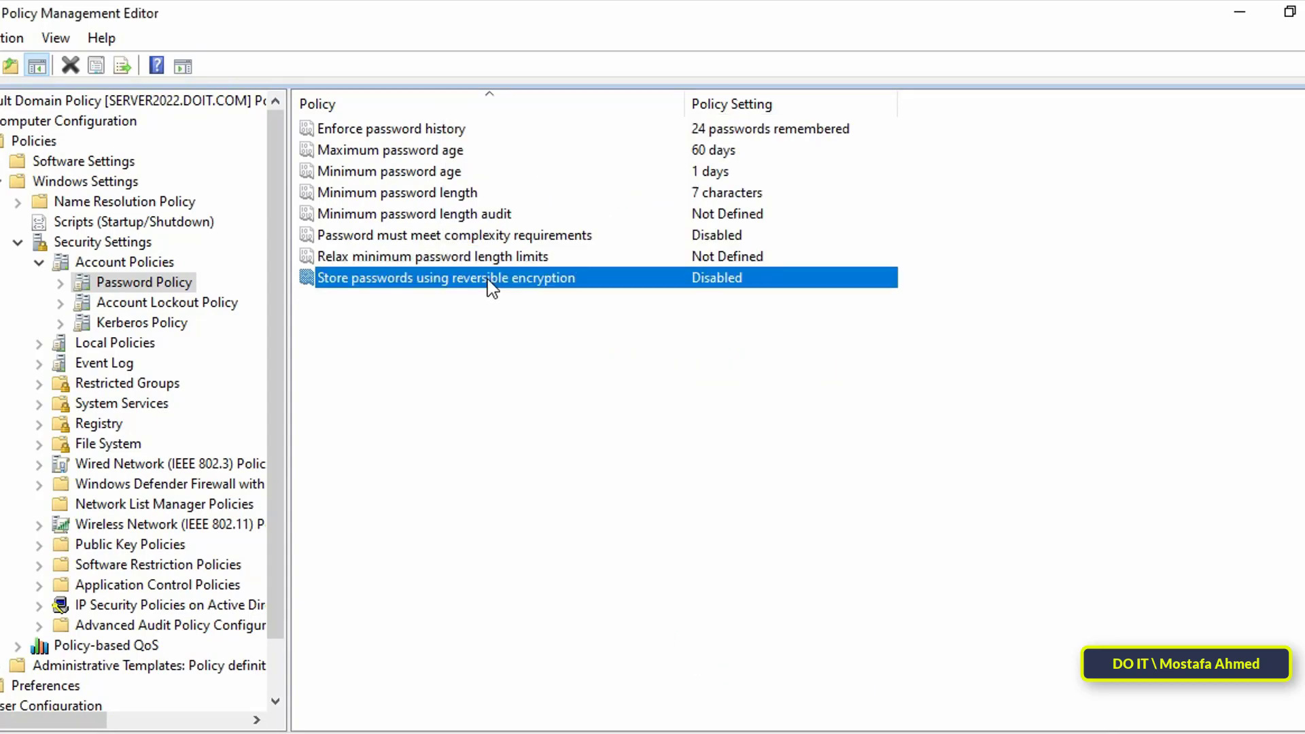
double_click(492, 280)
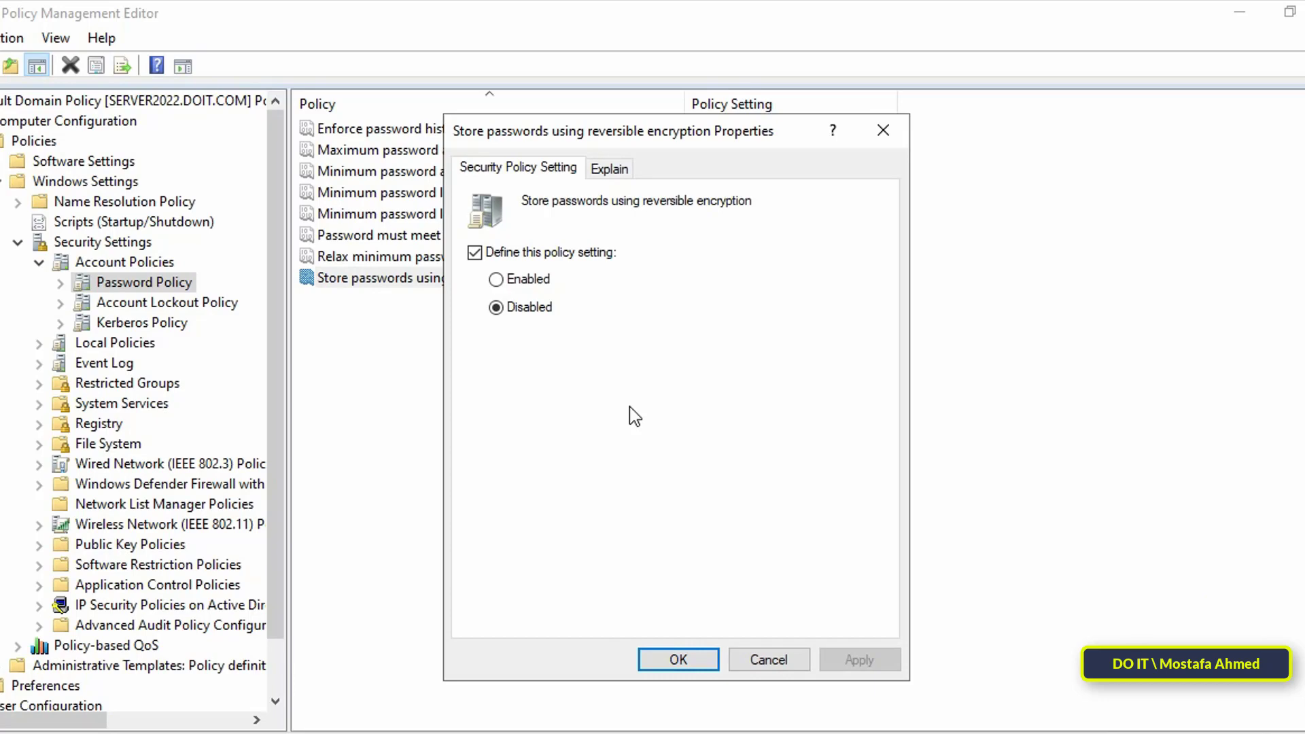
click(679, 660)
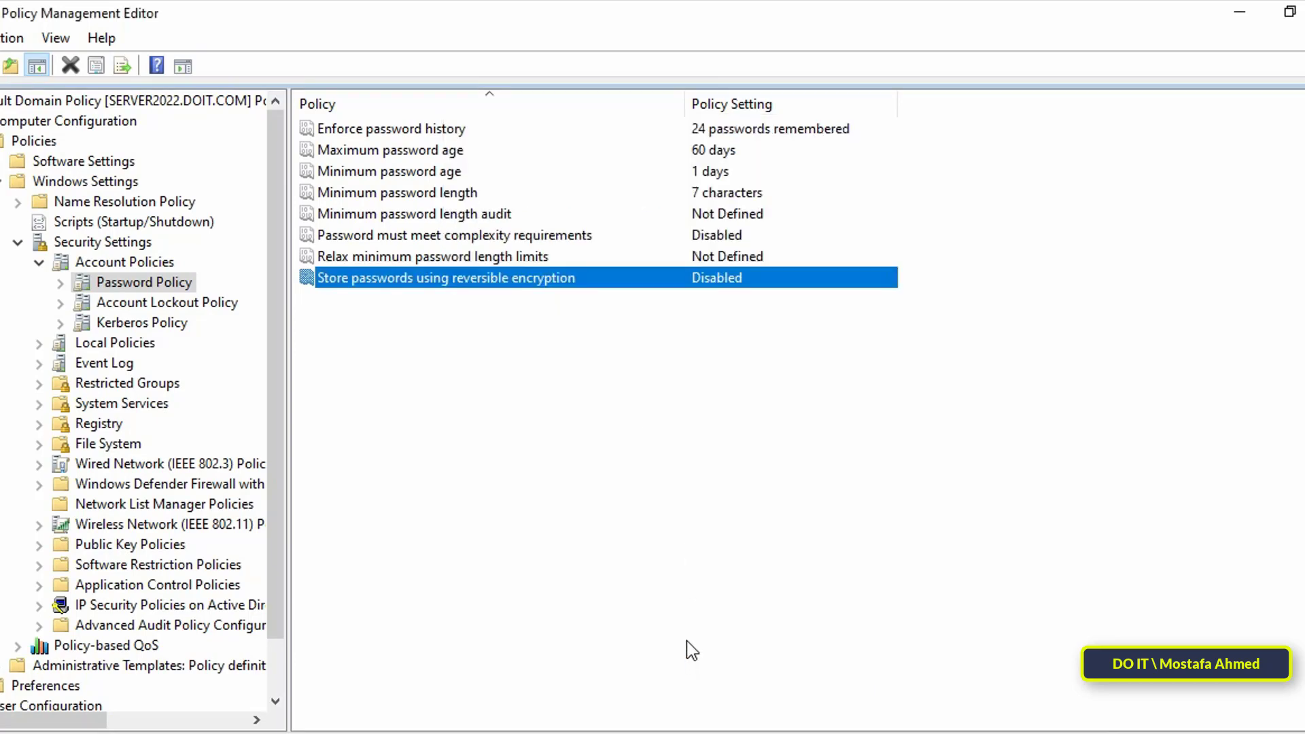